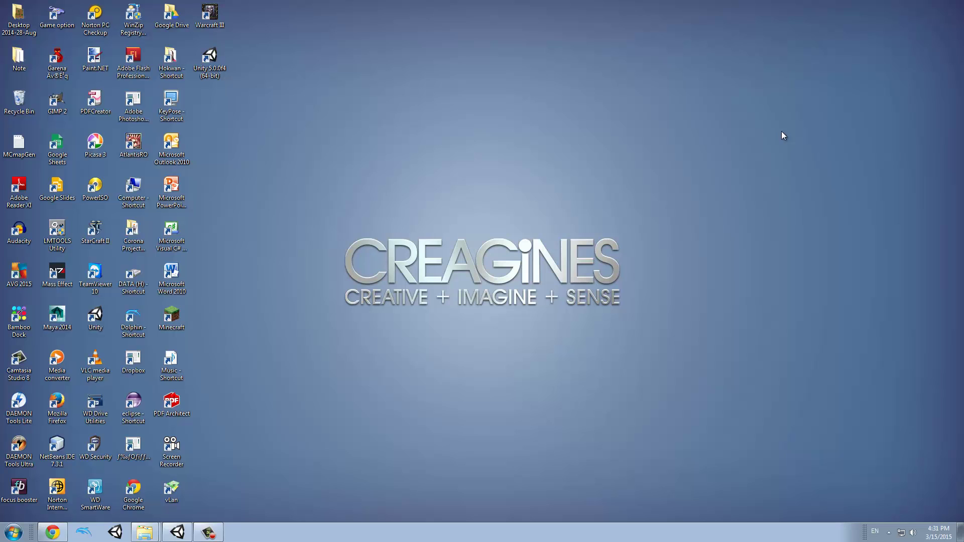
Switch to the Unity project and look through the bow, CityMarket, frame, potion and sword images in the Textures folder.
{"action": "left_click", "coordinate": [176, 532]}
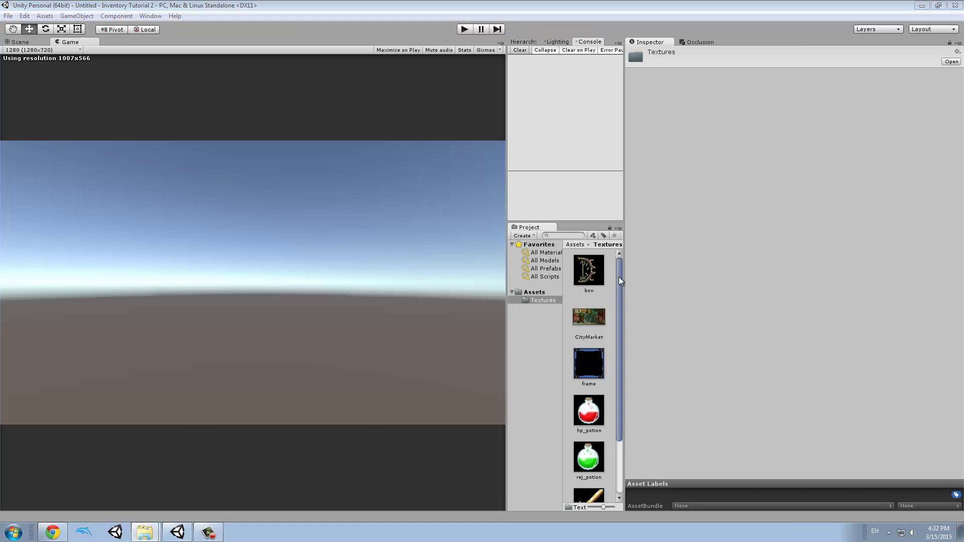
{"action": "left_click", "coordinate": [602, 264]}
{"action": "left_click", "coordinate": [596, 304]}
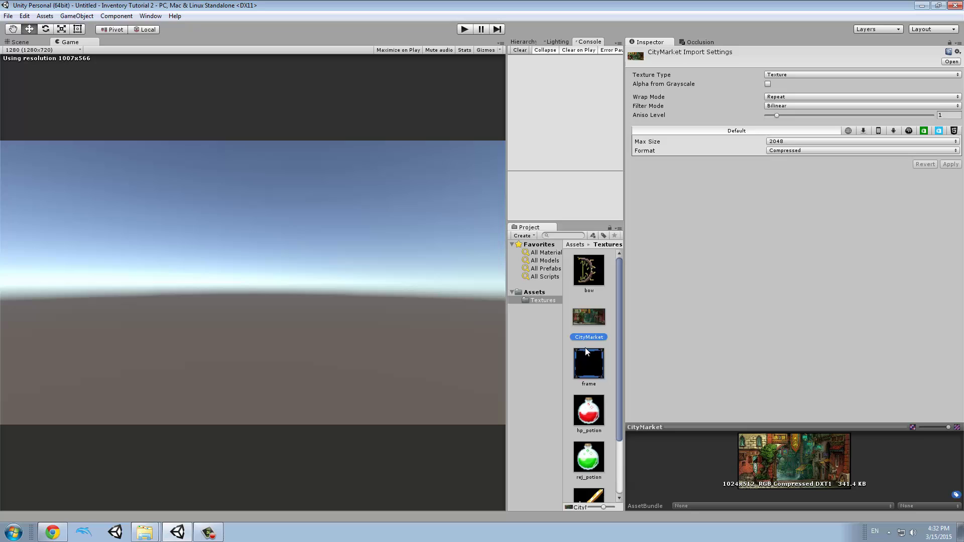
{"action": "left_click", "coordinate": [587, 362]}
{"action": "left_click", "coordinate": [588, 409]}
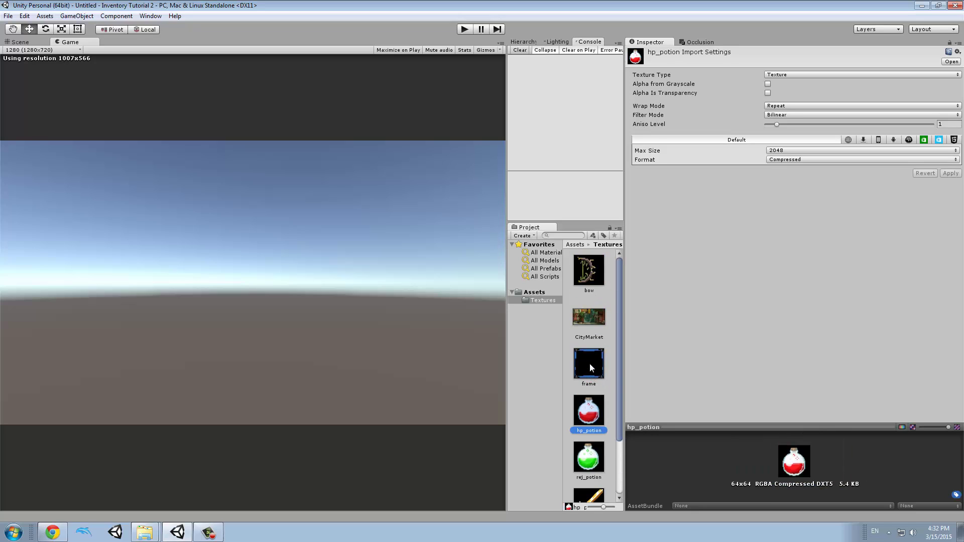
{"action": "left_click", "coordinate": [589, 364]}
{"action": "left_click", "coordinate": [595, 319]}
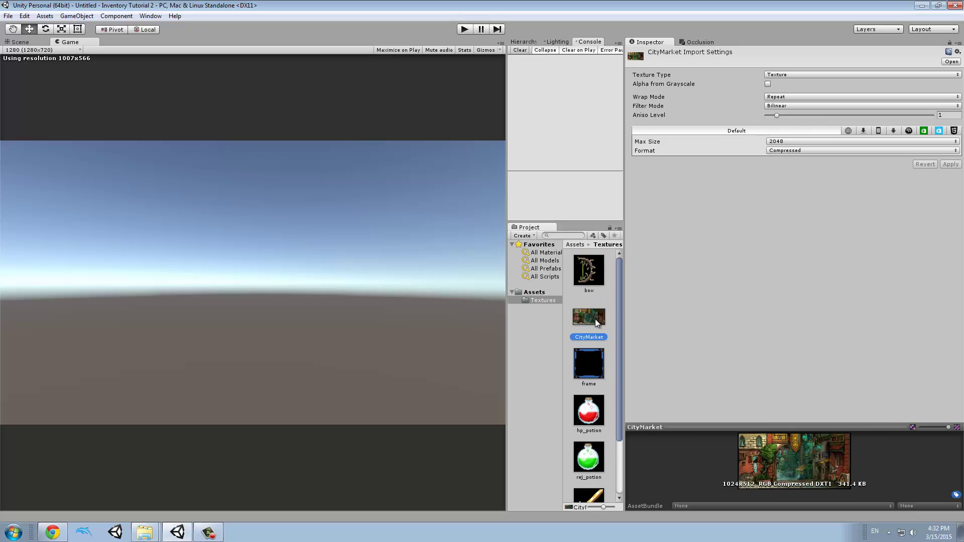
{"action": "left_click", "coordinate": [589, 271]}
{"action": "left_click", "coordinate": [594, 409]}
{"action": "left_click", "coordinate": [590, 448]}
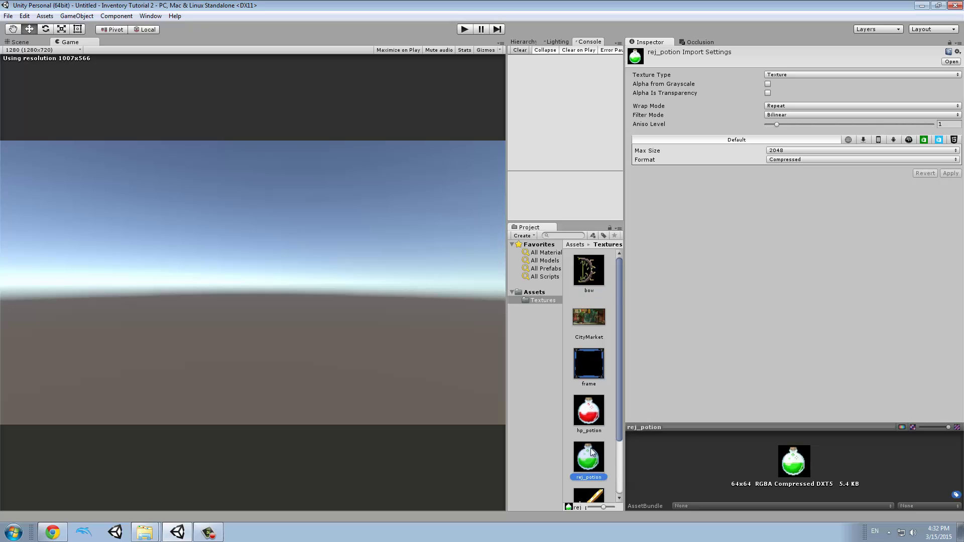
{"action": "scroll", "coordinate": [591, 447], "scroll_direction": "down", "scroll_amount": 3}
{"action": "left_click", "coordinate": [590, 444]}
{"action": "left_click", "coordinate": [596, 466]}
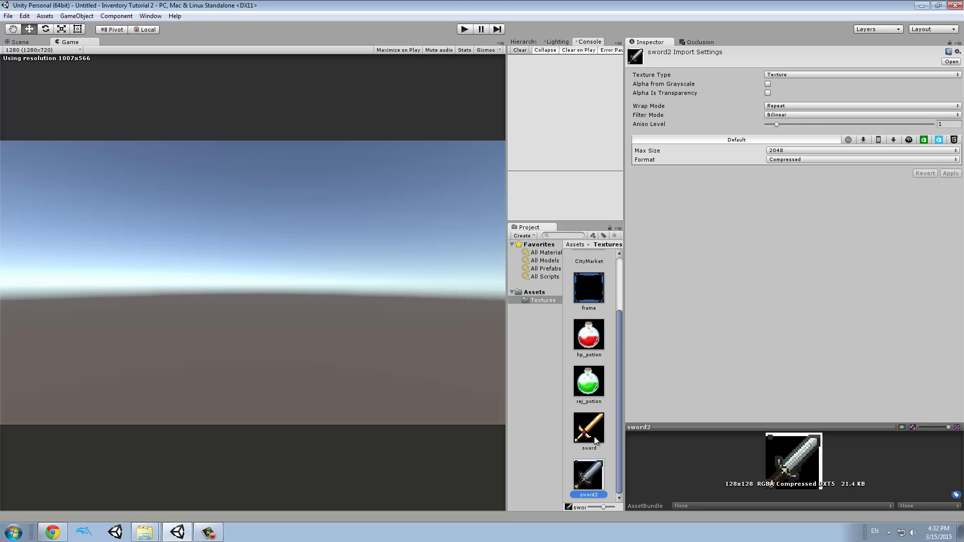
{"action": "scroll", "coordinate": [592, 427], "scroll_direction": "up", "scroll_amount": 3}
{"action": "left_click", "coordinate": [542, 300]}
Add a UI Panel to the scene.
{"action": "left_click", "coordinate": [116, 16]}
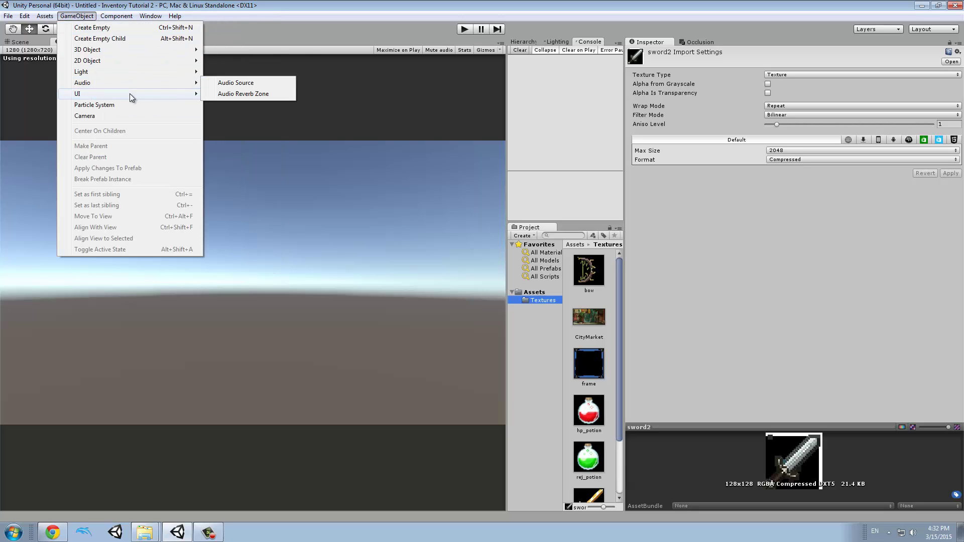
{"action": "mouse_move", "coordinate": [130, 94]}
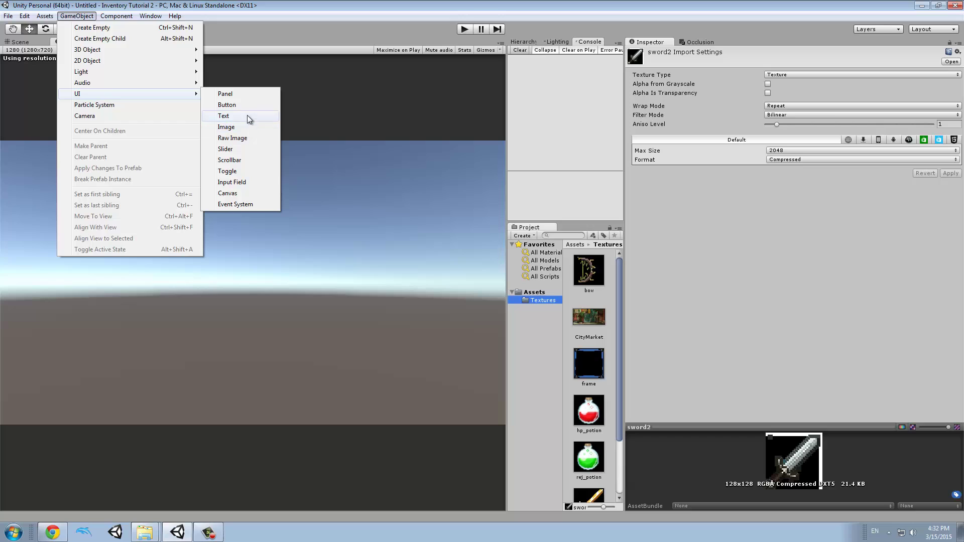
{"action": "left_click", "coordinate": [248, 95]}
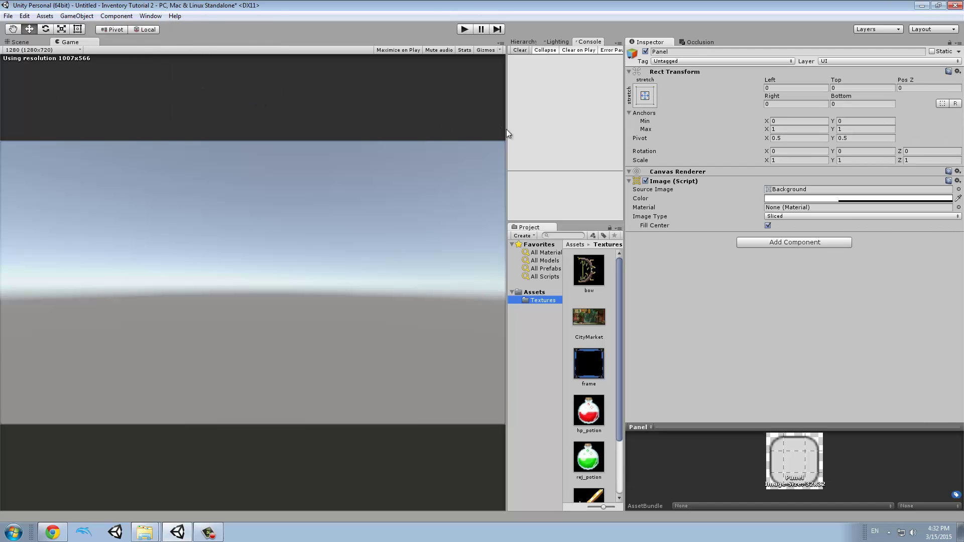
Rename the panel under the Canvas to BackGround.
{"action": "left_click", "coordinate": [523, 42]}
{"action": "left_click", "coordinate": [512, 76]}
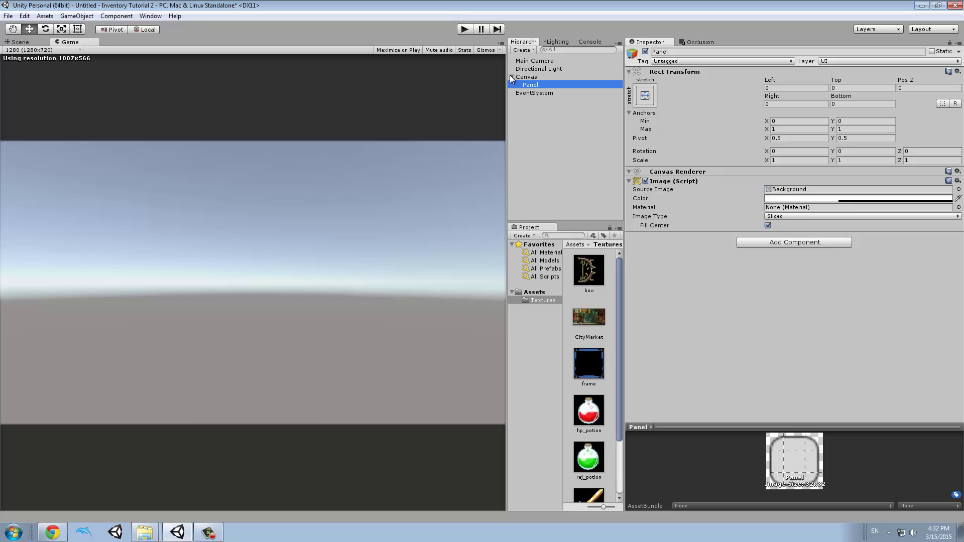
{"action": "left_click", "coordinate": [539, 84]}
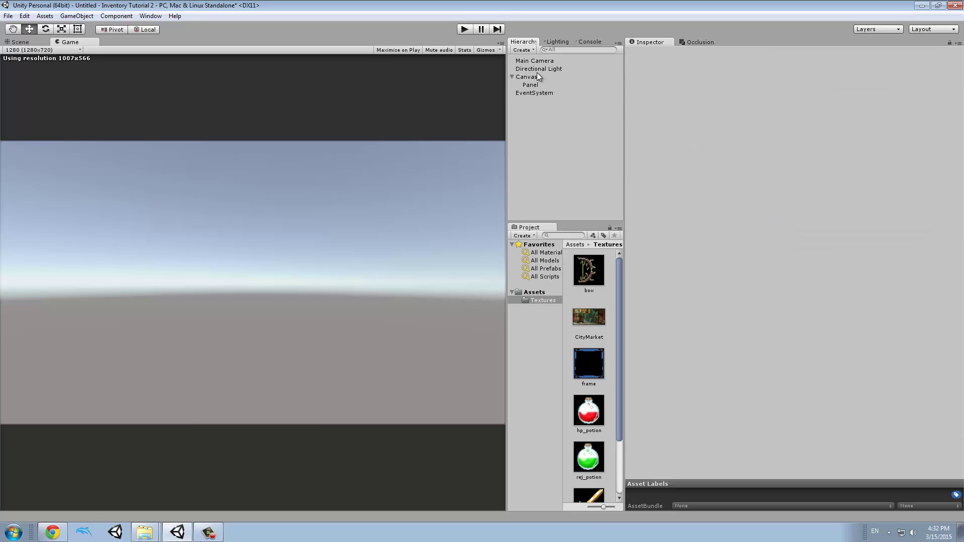
{"action": "left_click", "coordinate": [541, 86]}
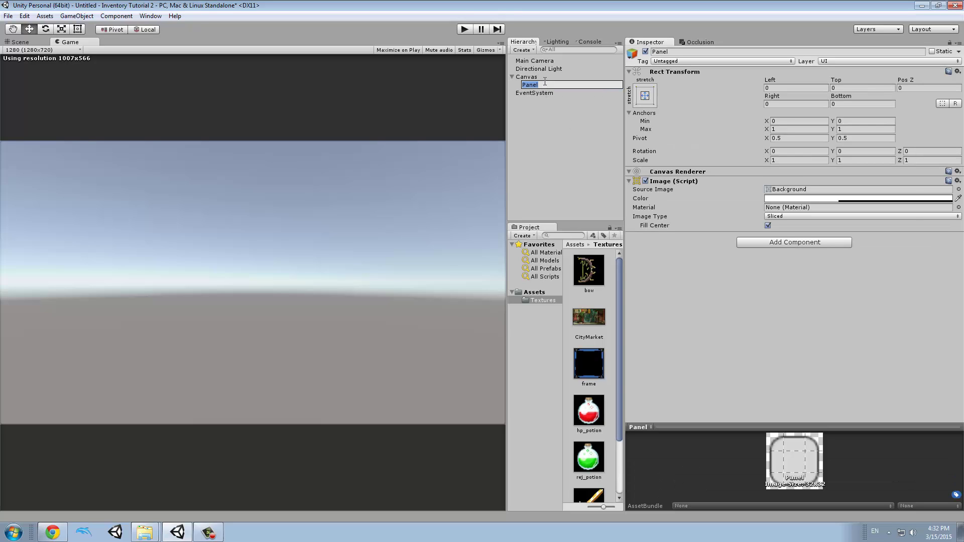
{"action": "type", "text": "BackGround"}
{"action": "key", "text": "Return"}
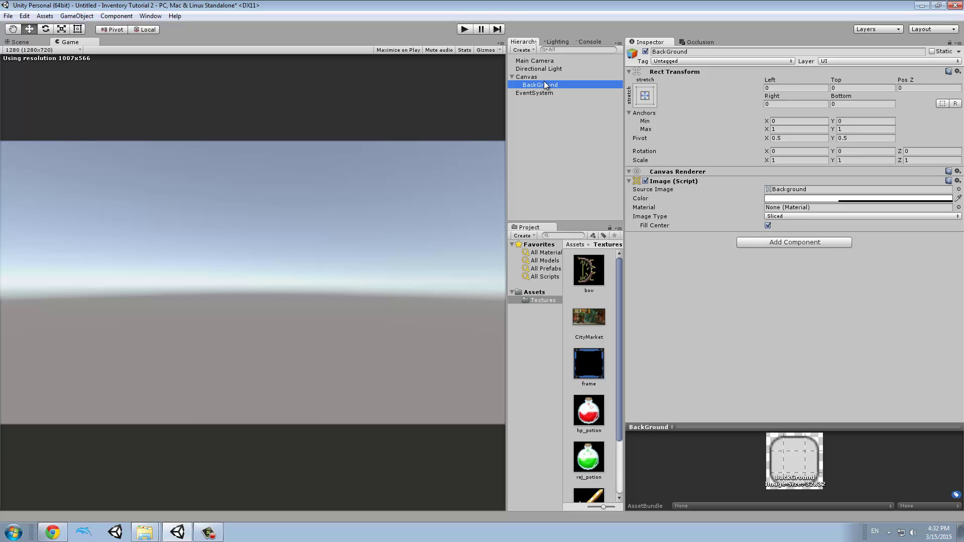
Set the texture type of all images in the Textures folder to Sprite (2D and UI) and apply the import settings.
{"action": "left_click", "coordinate": [959, 189]}
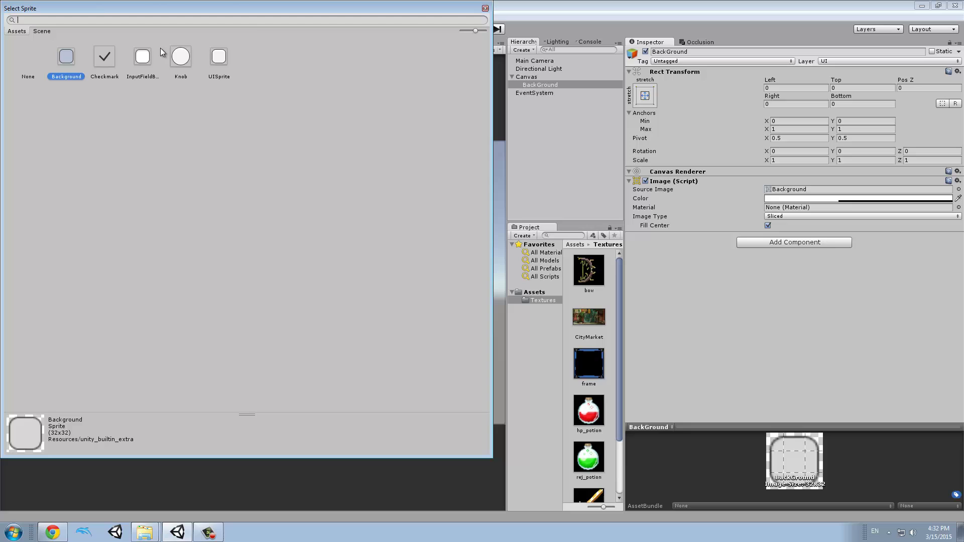
{"action": "left_click", "coordinate": [485, 9]}
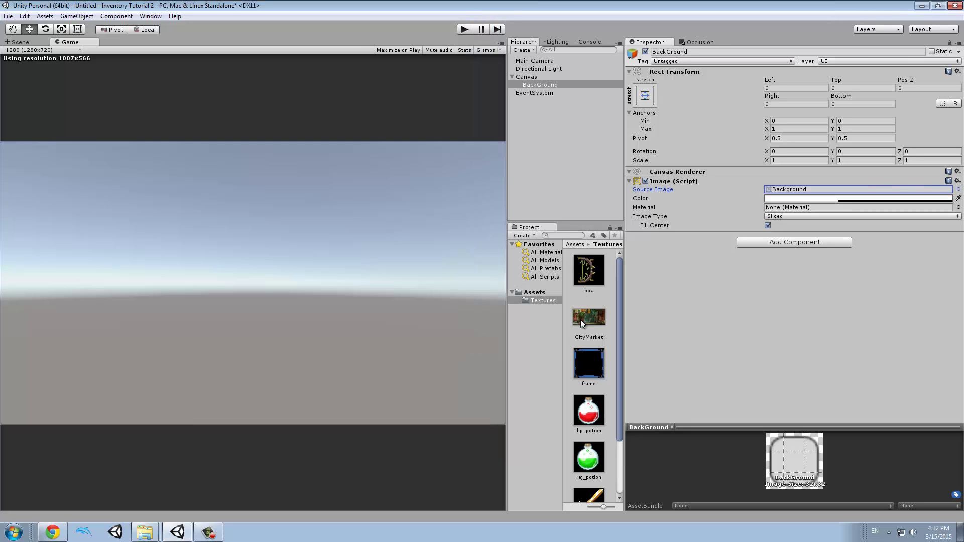
{"action": "left_click", "coordinate": [597, 274]}
{"action": "scroll", "coordinate": [596, 274], "scroll_direction": "down", "scroll_amount": 3}
{"action": "key", "text": "ctrl+a"}
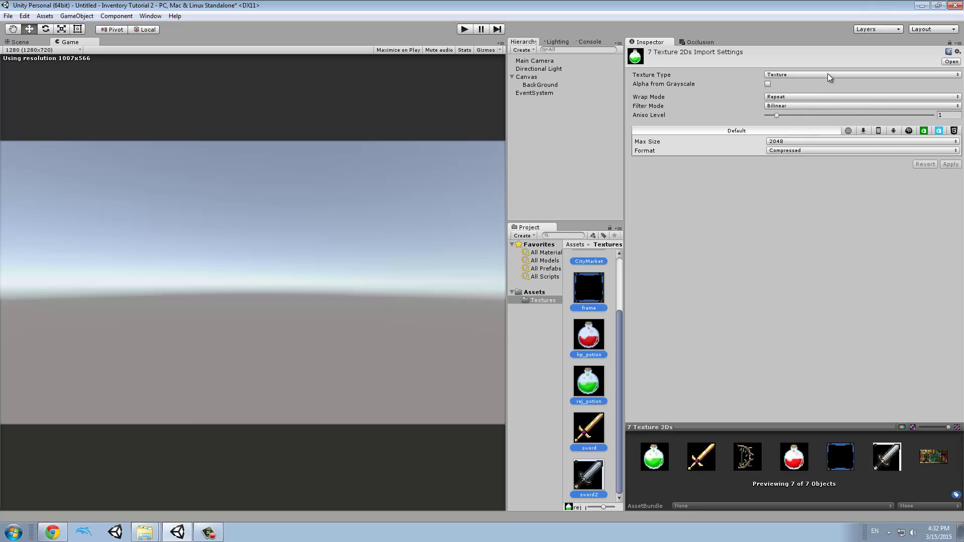
{"action": "left_click", "coordinate": [828, 75]}
{"action": "left_click", "coordinate": [827, 119]}
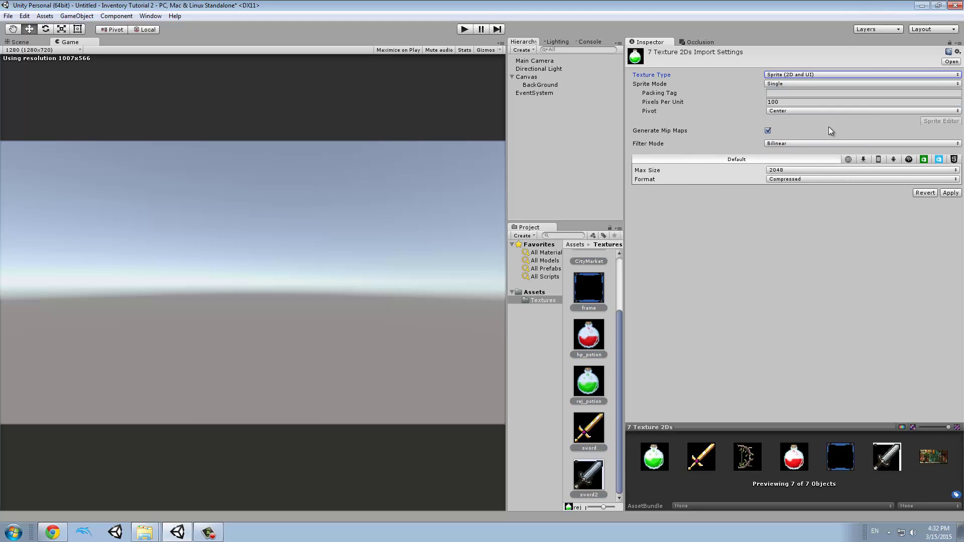
{"action": "left_click", "coordinate": [951, 193]}
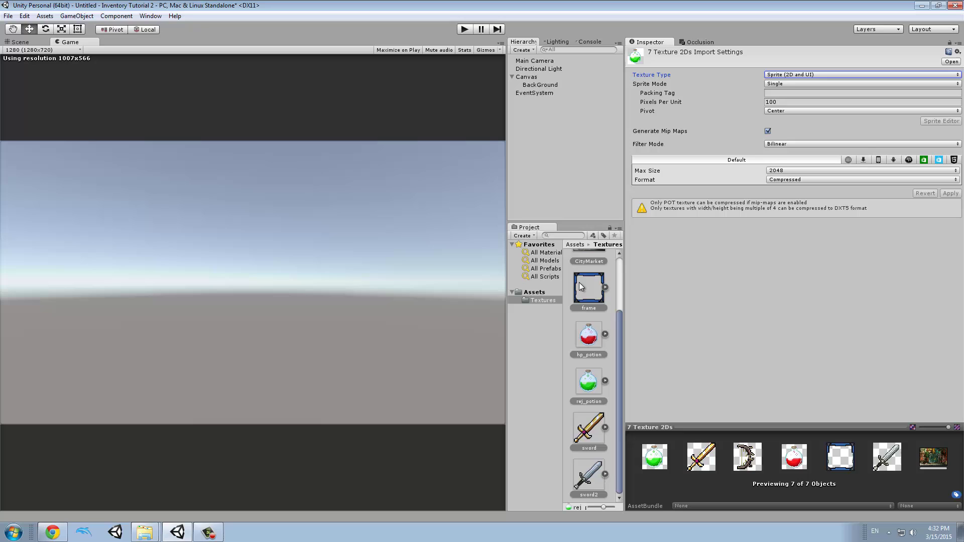
Assign the CityMarket sprite as the BackGround panel's source image and make its color fully opaque.
{"action": "left_click", "coordinate": [539, 85]}
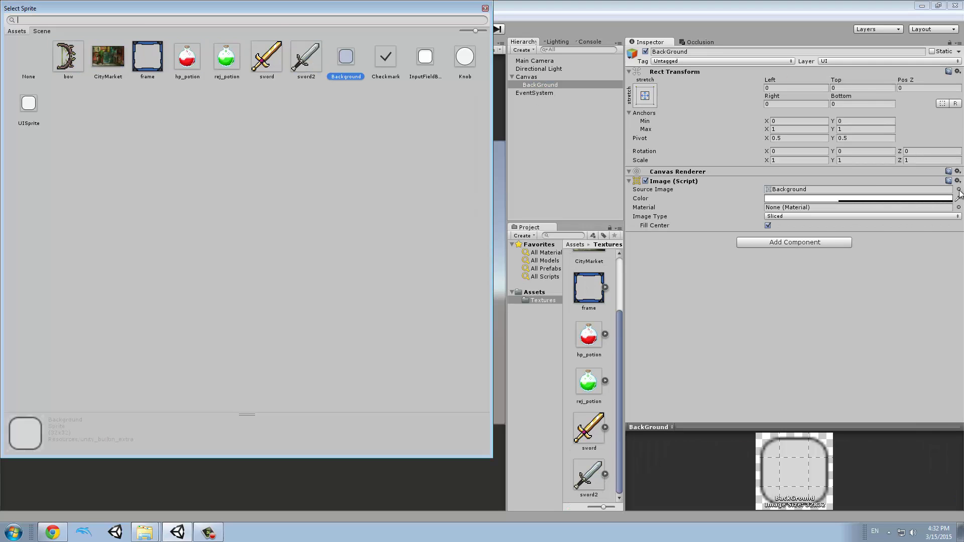
{"action": "left_click", "coordinate": [958, 190]}
{"action": "double_click", "coordinate": [108, 56]}
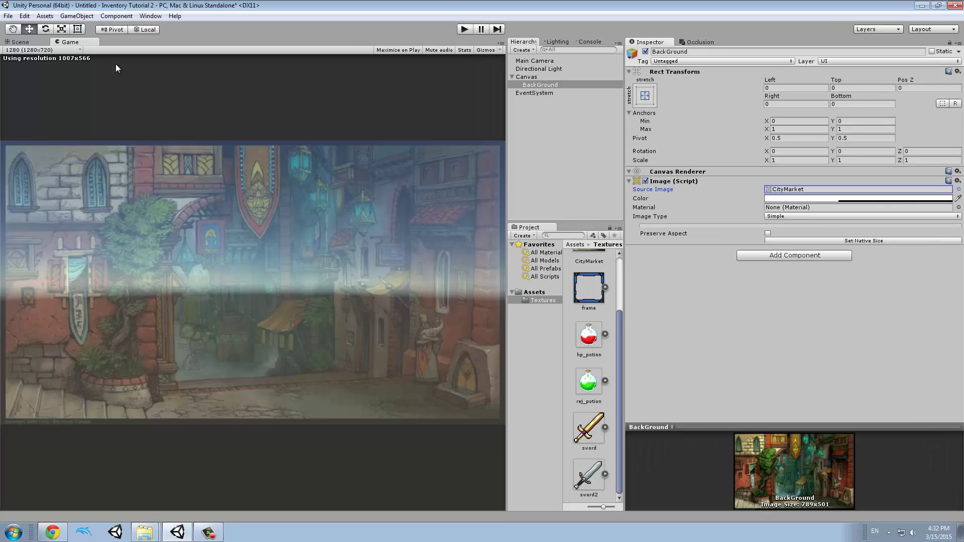
{"action": "left_click", "coordinate": [785, 200]}
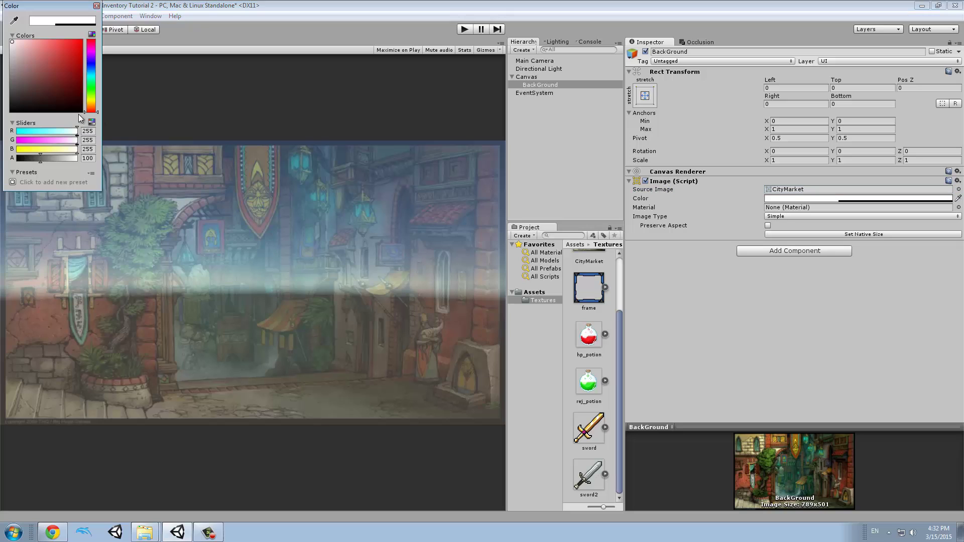
{"action": "left_click", "coordinate": [96, 5]}
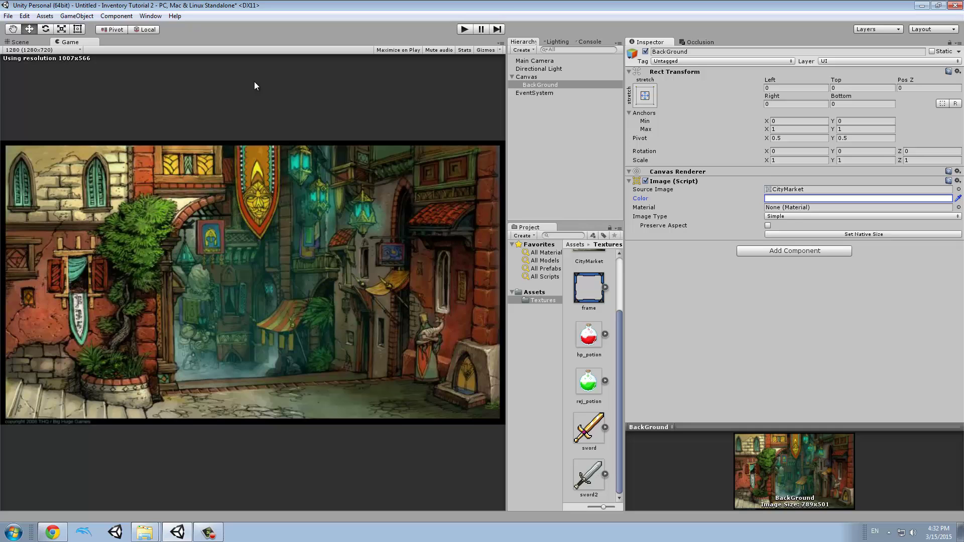
Make the Main Camera a child of the Canvas.
{"action": "left_click", "coordinate": [547, 63]}
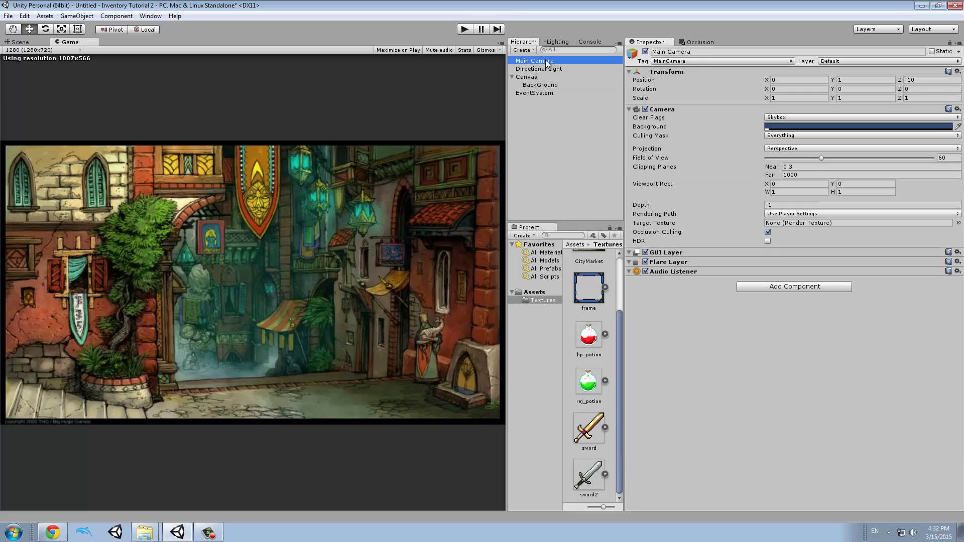
{"action": "left_click", "coordinate": [17, 42]}
{"action": "scroll", "coordinate": [325, 180], "scroll_direction": "up", "scroll_amount": 8}
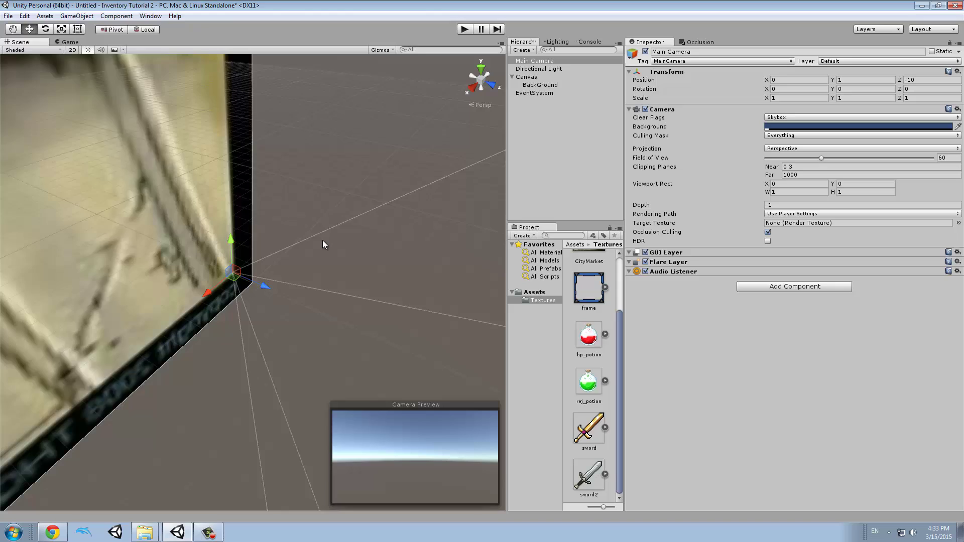
{"action": "scroll", "coordinate": [323, 245], "scroll_direction": "down", "scroll_amount": 10}
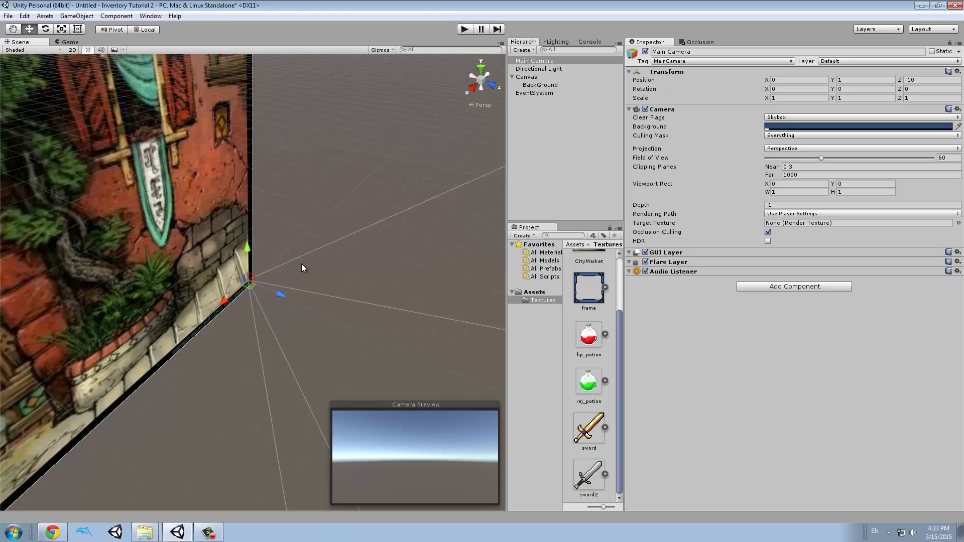
{"action": "left_click_drag", "start_coordinate": [253, 325], "coordinate": [362, 296], "text": "alt"}
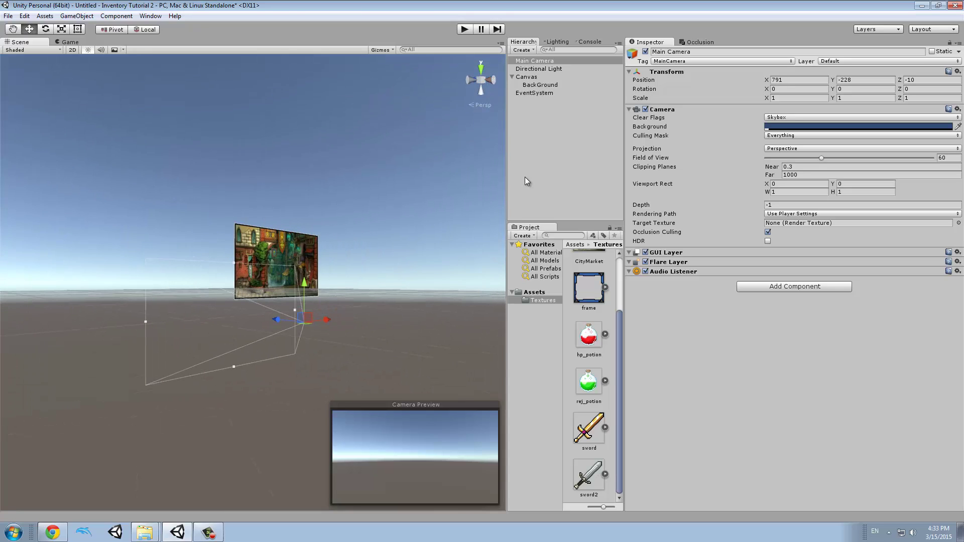
{"action": "left_click_drag", "start_coordinate": [546, 61], "coordinate": [542, 78]}
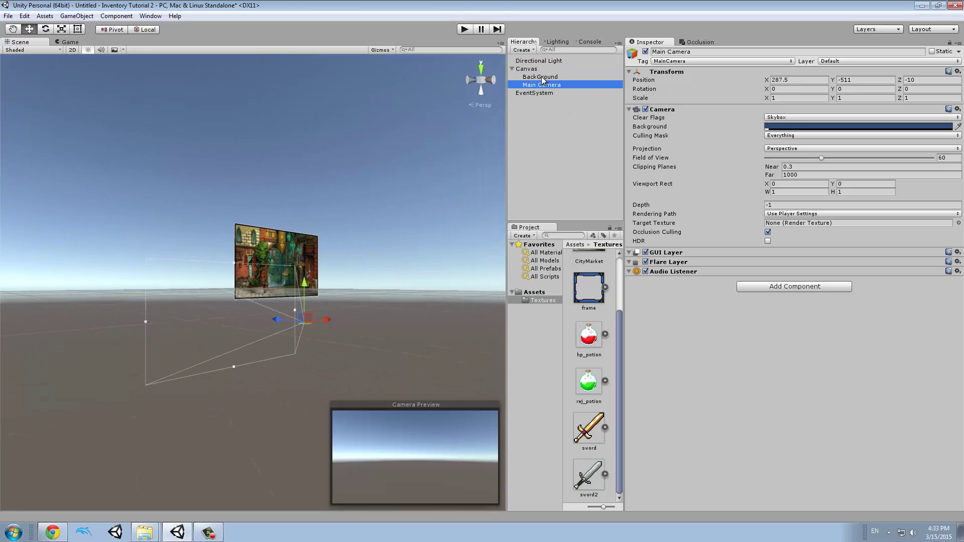
Set the Main Camera's X and Y position to 0 and its projection to Orthographic.
{"action": "left_click", "coordinate": [786, 79]}
{"action": "type", "text": "0"}
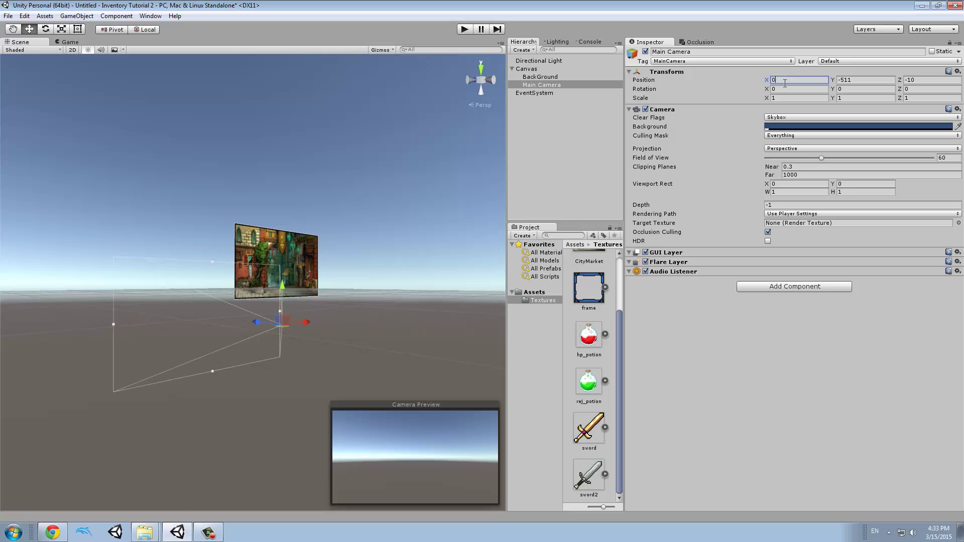
{"action": "key", "text": "Tab"}
{"action": "type", "text": "0"}
{"action": "left_click_drag", "start_coordinate": [226, 217], "coordinate": [312, 269], "text": "alt"}
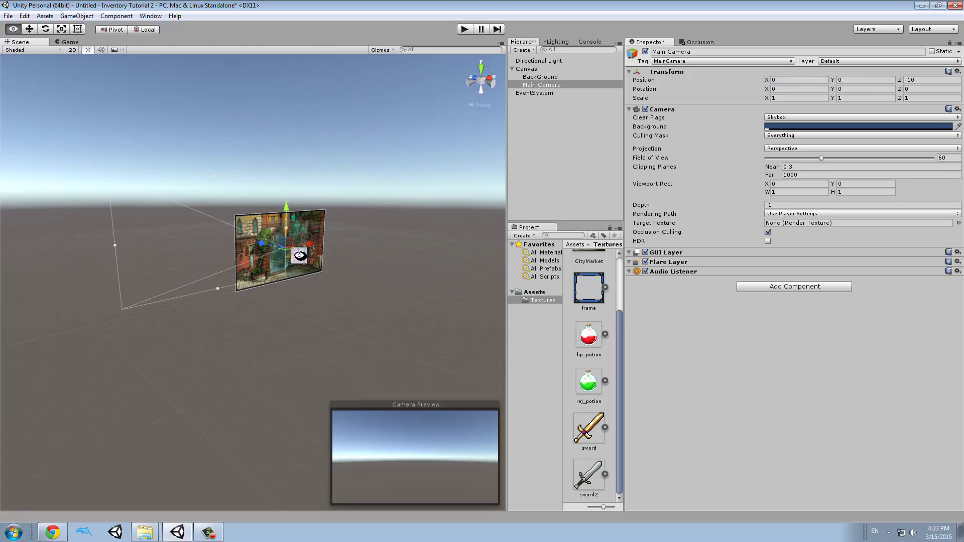
{"action": "left_click", "coordinate": [788, 150]}
{"action": "left_click", "coordinate": [799, 171]}
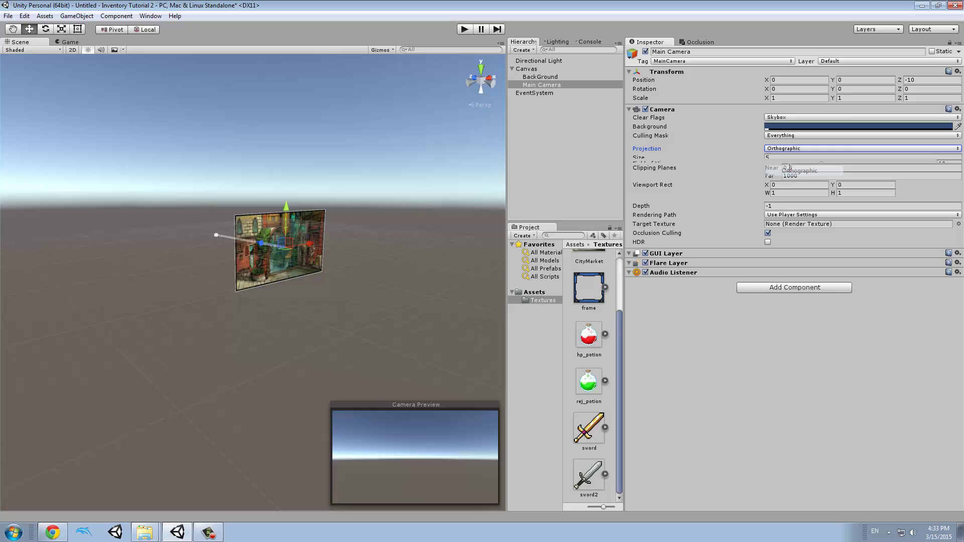
In the 2D scene view, enlarge the camera to a size of about 281 to match the background's borders, and check the game view.
{"action": "key", "text": "2"}
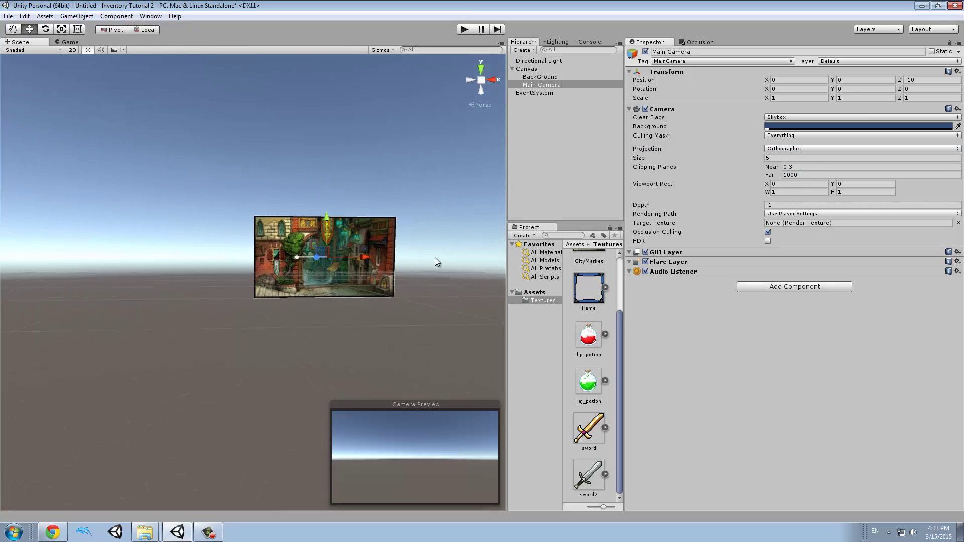
{"action": "scroll", "coordinate": [396, 247], "scroll_direction": "up", "scroll_amount": 3}
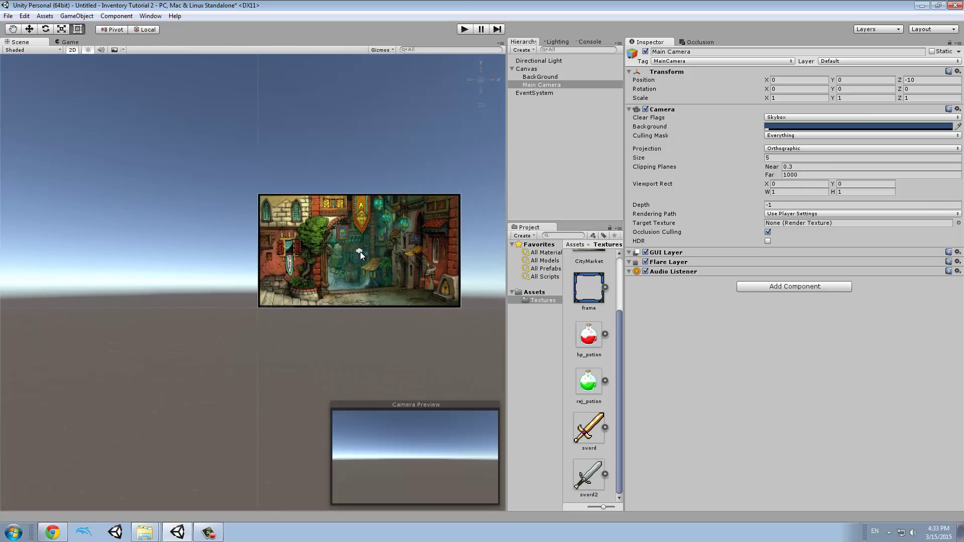
{"action": "left_click_drag", "start_coordinate": [360, 251], "coordinate": [459, 253]}
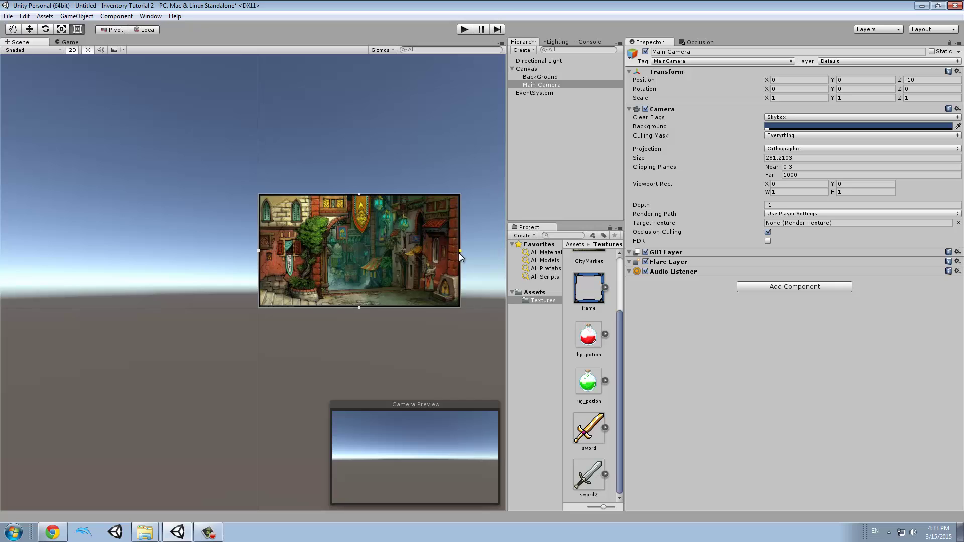
{"action": "scroll", "coordinate": [441, 206], "scroll_direction": "up", "scroll_amount": 2}
{"action": "middle_click_drag", "start_coordinate": [441, 205], "coordinate": [446, 215]}
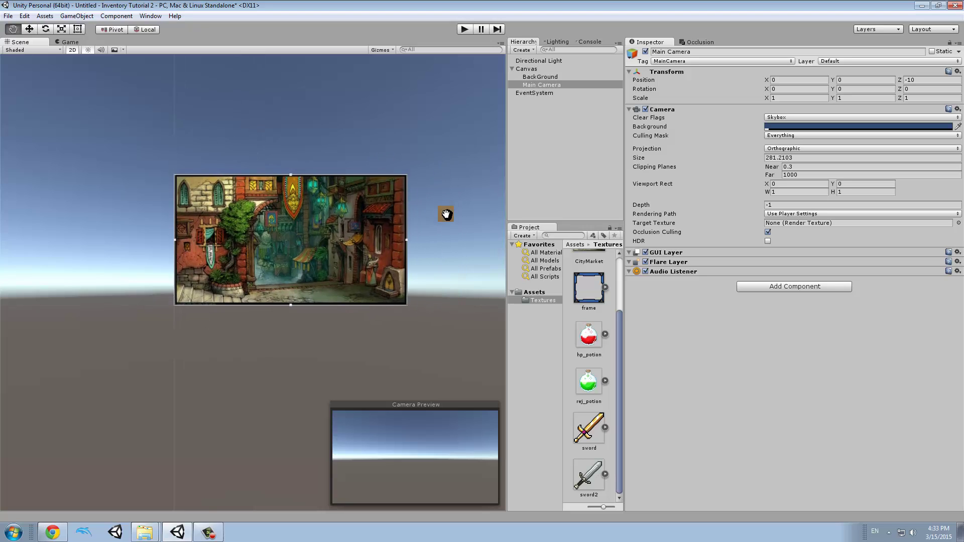
{"action": "left_click", "coordinate": [91, 40]}
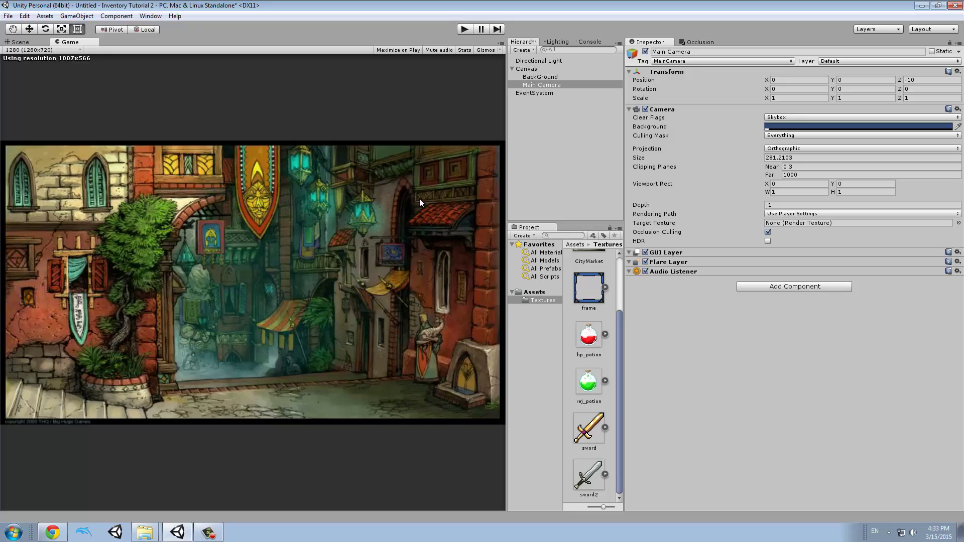
Add a UI image as a child of BackGround and name it Inventory.
{"action": "right_click", "coordinate": [538, 78]}
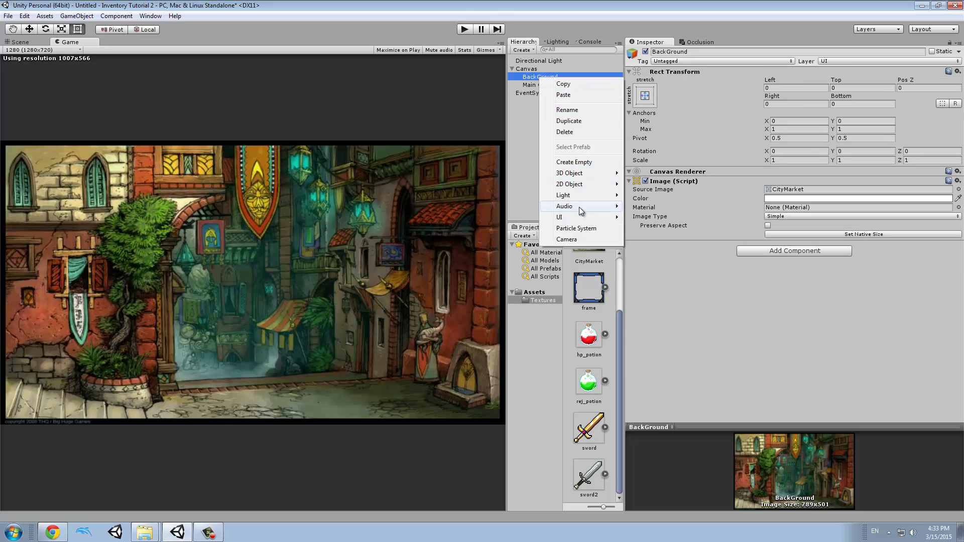
{"action": "mouse_move", "coordinate": [578, 217]}
{"action": "left_click", "coordinate": [646, 251]}
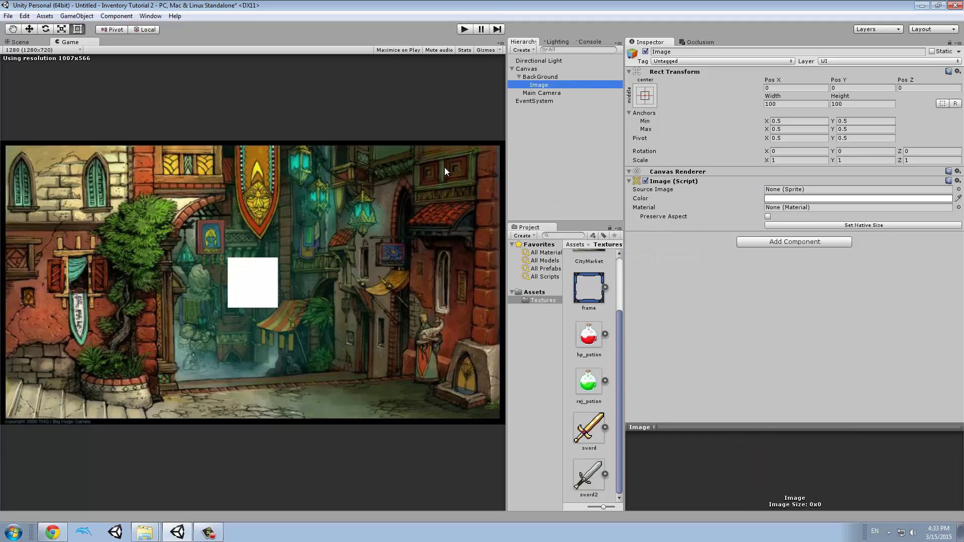
{"action": "left_click", "coordinate": [553, 86]}
{"action": "type", "text": "Invento"}
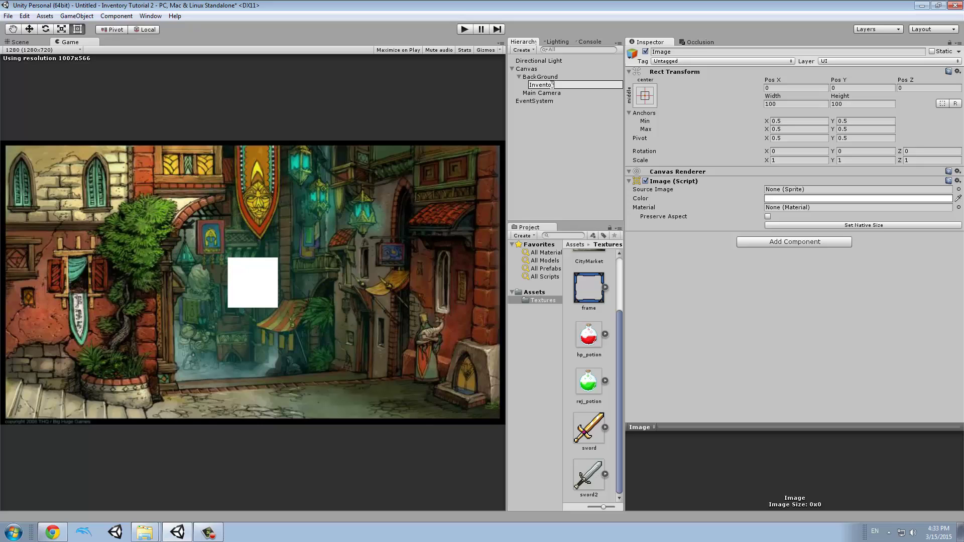
{"action": "type", "text": "ry"}
{"action": "key", "text": "Return"}
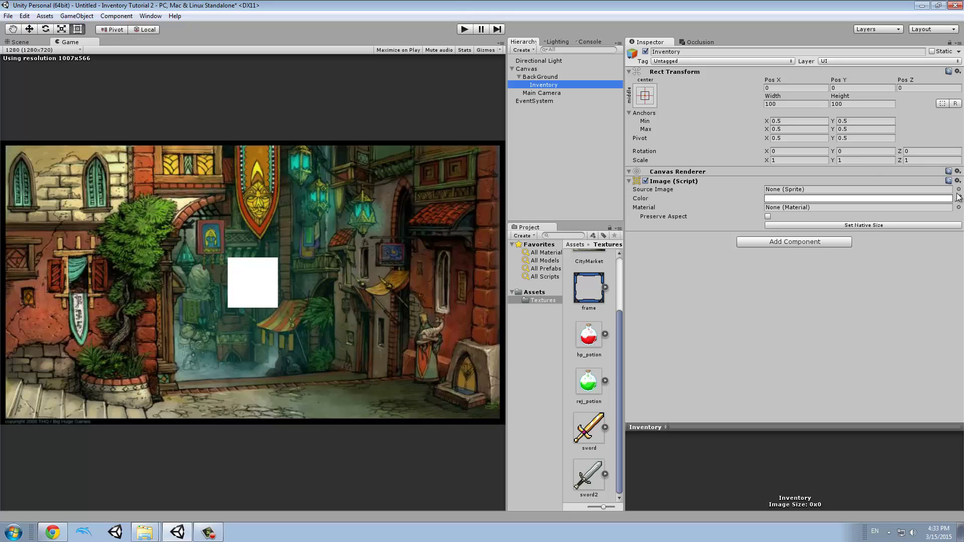
Make the Inventory image semi-transparent white by setting its color's alpha to 124.
{"action": "left_click", "coordinate": [958, 198]}
{"action": "left_click", "coordinate": [862, 200]}
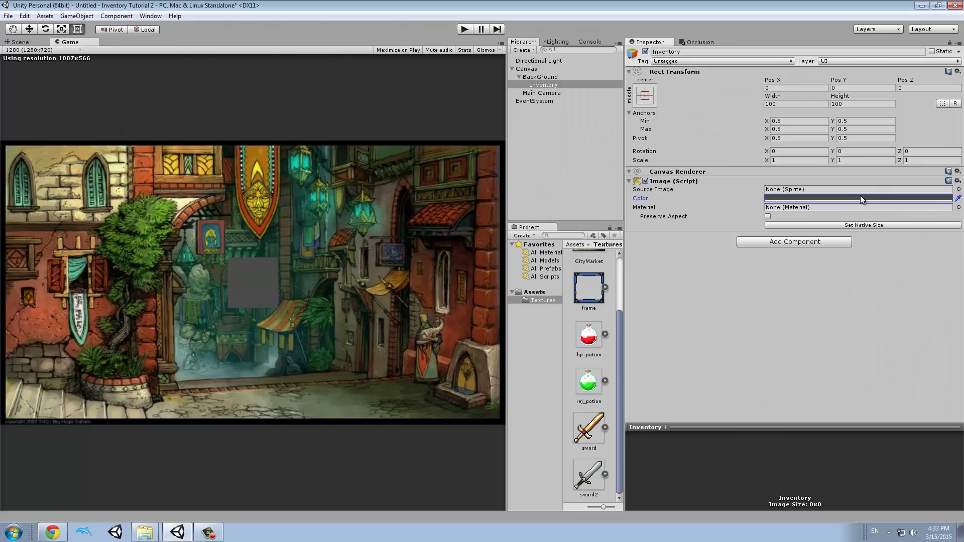
{"action": "left_click", "coordinate": [862, 199]}
{"action": "left_click_drag", "start_coordinate": [45, 158], "coordinate": [77, 139]}
{"action": "mouse_move", "coordinate": [34, 148]}
{"action": "left_mouse_down"}
{"action": "mouse_move", "coordinate": [83, 149]}
{"action": "mouse_move", "coordinate": [46, 159]}
{"action": "left_mouse_up"}
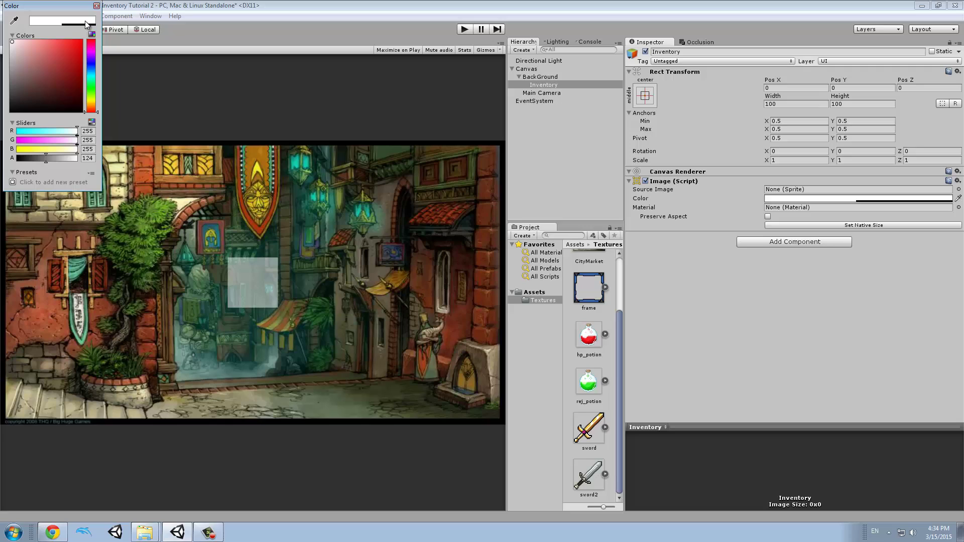
{"action": "left_click", "coordinate": [96, 5]}
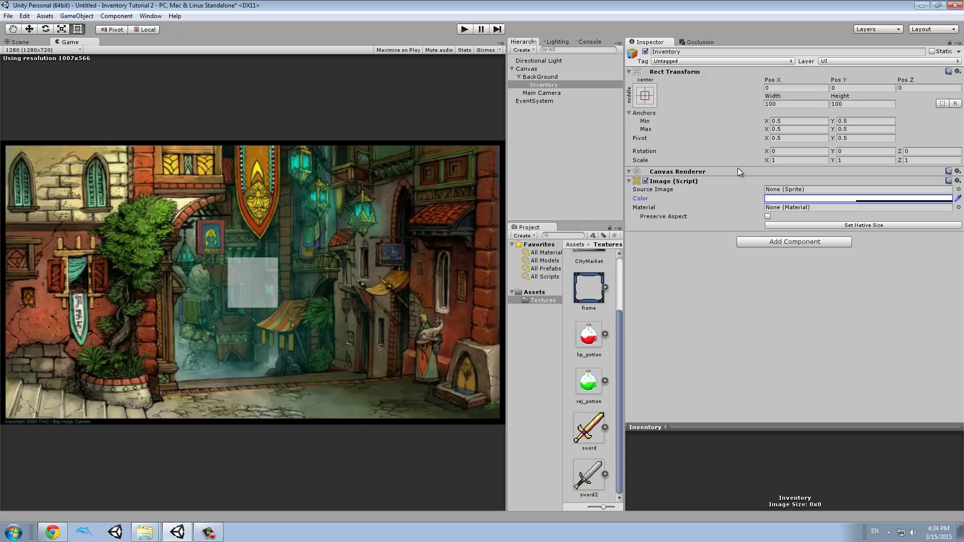
Set the Inventory image's width to 300 and height to 400.
{"action": "left_click", "coordinate": [778, 104]}
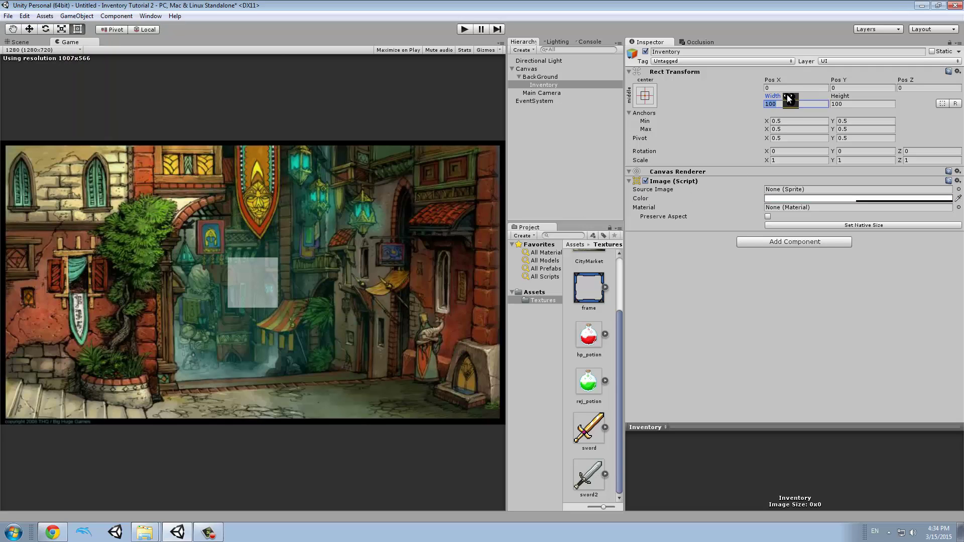
{"action": "type", "text": "300"}
{"action": "key", "text": "Tab"}
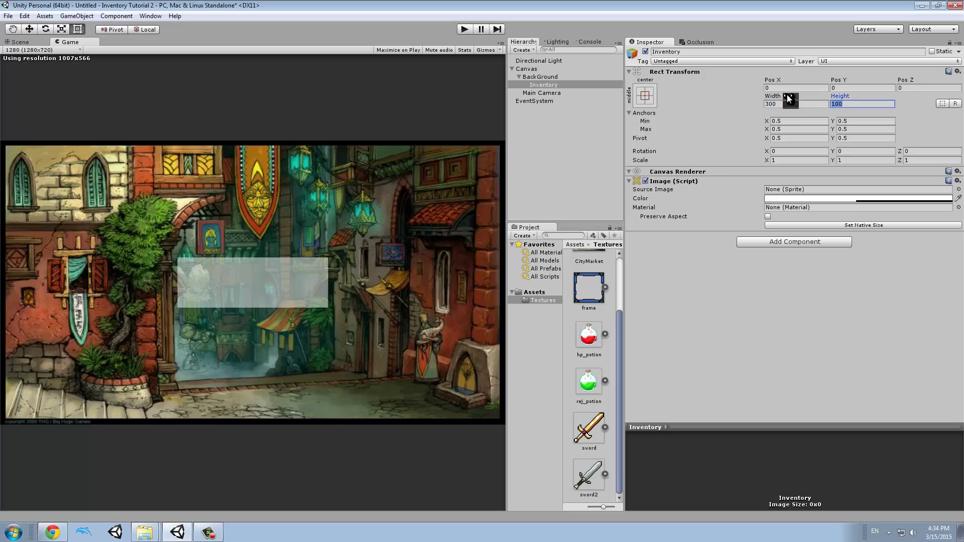
{"action": "type", "text": "400"}
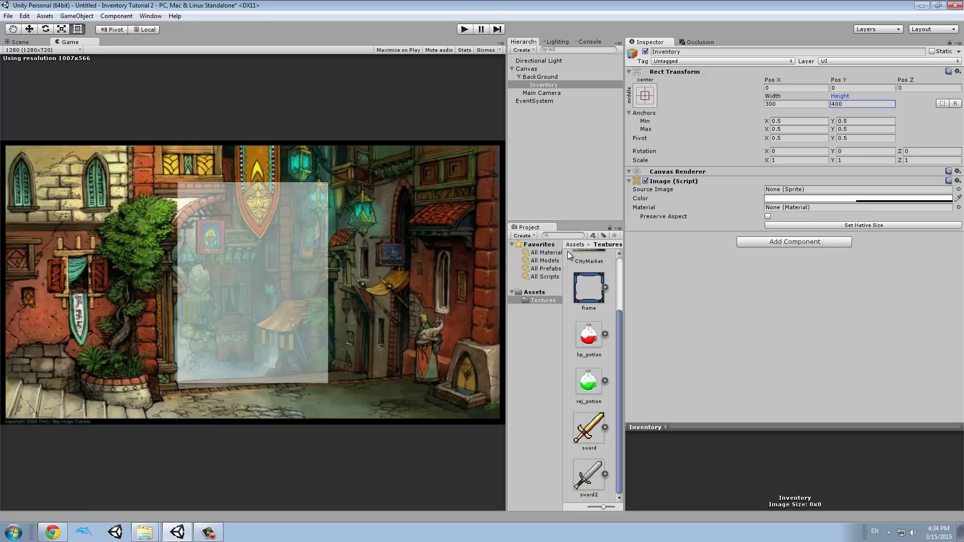
Add a UI image named Slot as a child of Inventory and assign the frame sprite as its source image.
{"action": "right_click", "coordinate": [549, 89]}
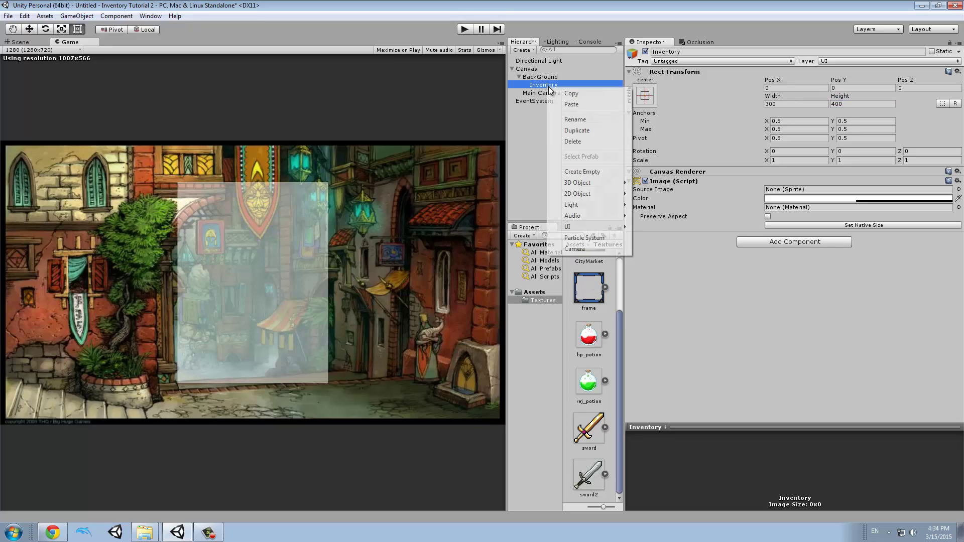
{"action": "left_click", "coordinate": [532, 130]}
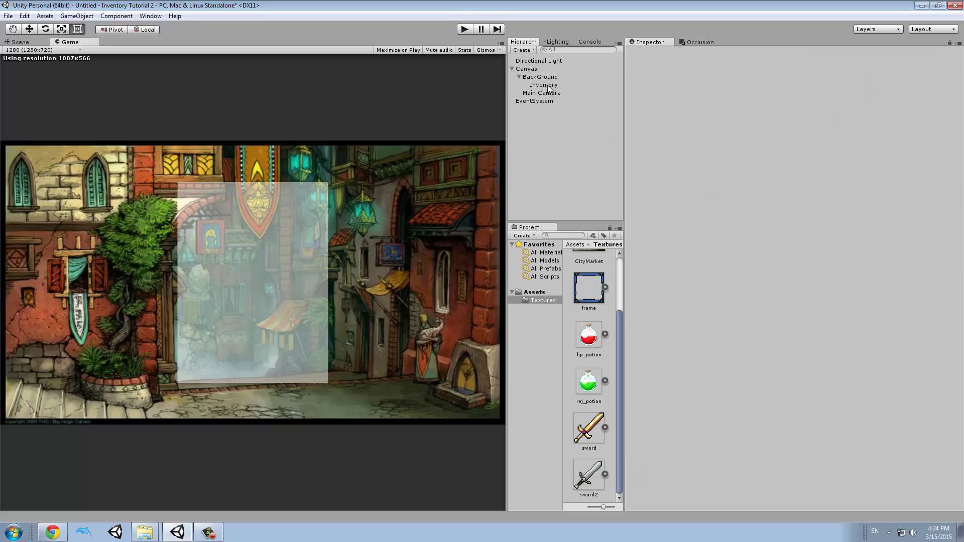
{"action": "right_click", "coordinate": [549, 86]}
{"action": "mouse_move", "coordinate": [570, 225]}
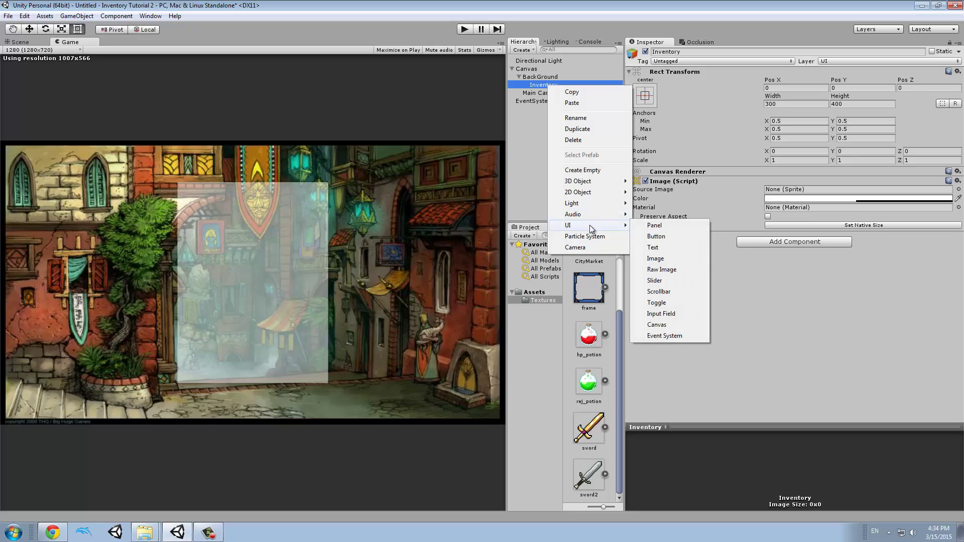
{"action": "left_click", "coordinate": [660, 258]}
{"action": "left_click", "coordinate": [552, 93]}
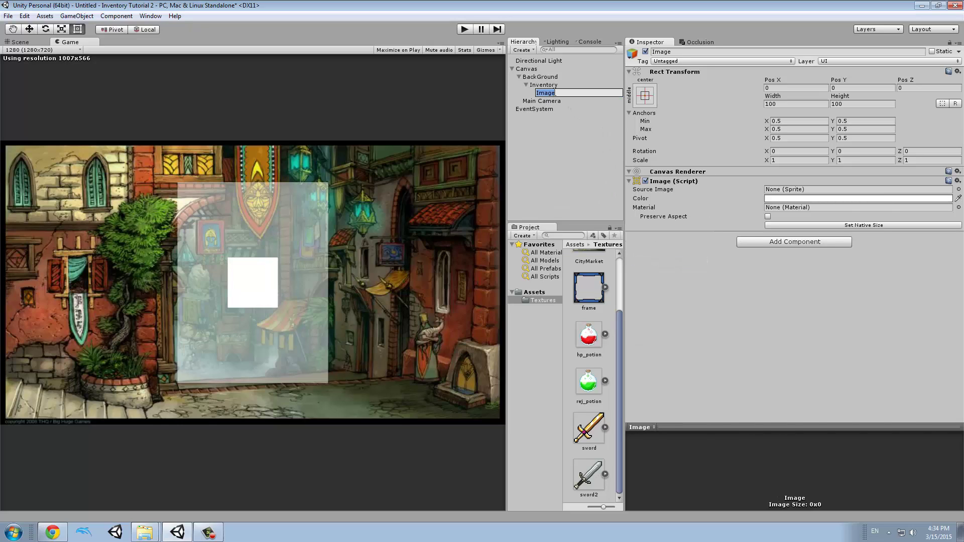
{"action": "type", "text": "Soot"}
{"action": "key", "text": "Return"}
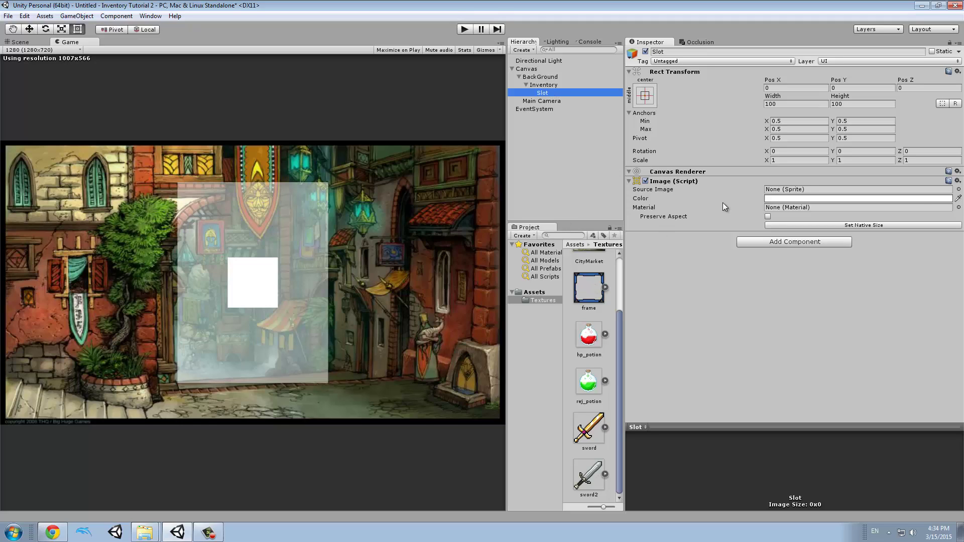
{"action": "left_click", "coordinate": [959, 190]}
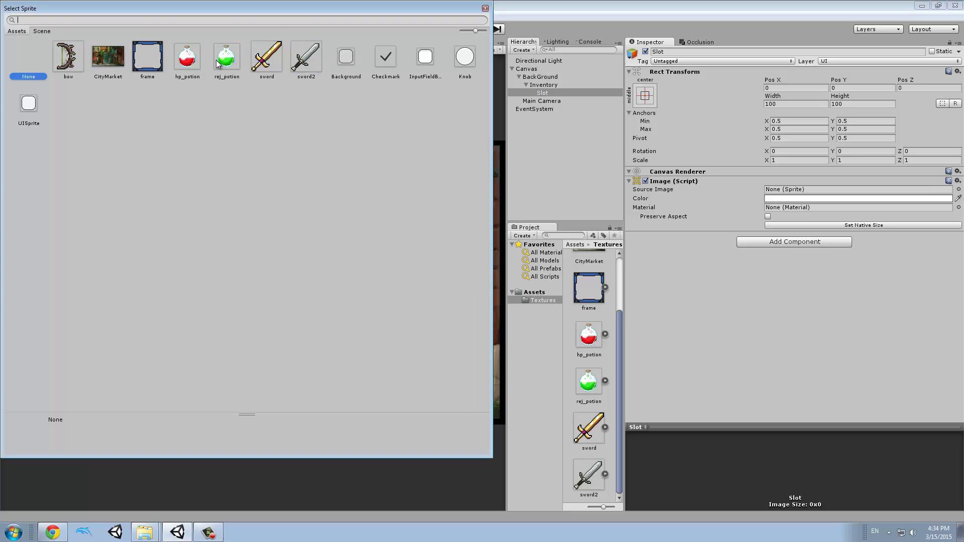
{"action": "double_click", "coordinate": [158, 59]}
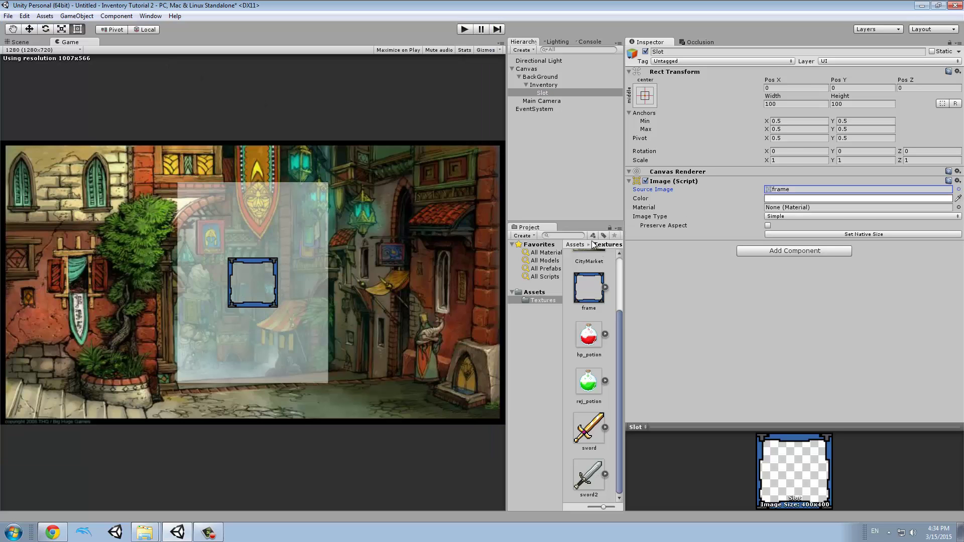
Add a UI image as a child of Slot and name it Item.
{"action": "right_click", "coordinate": [556, 95]}
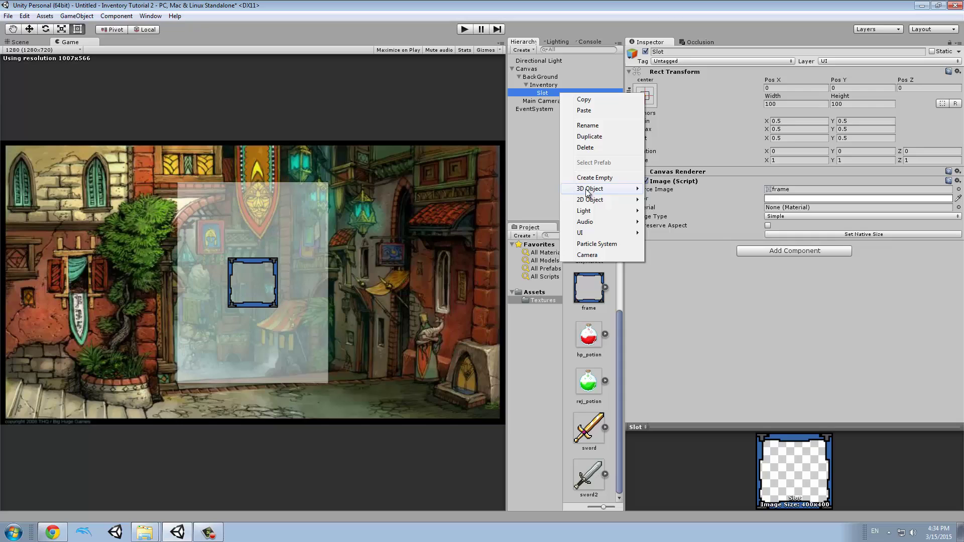
{"action": "mouse_move", "coordinate": [602, 232]}
{"action": "left_click", "coordinate": [679, 266]}
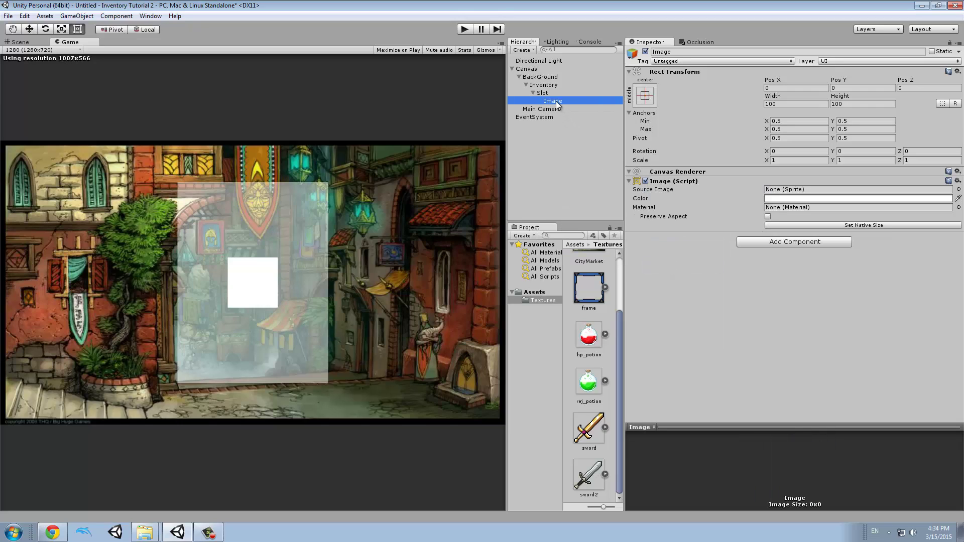
{"action": "left_click", "coordinate": [553, 100]}
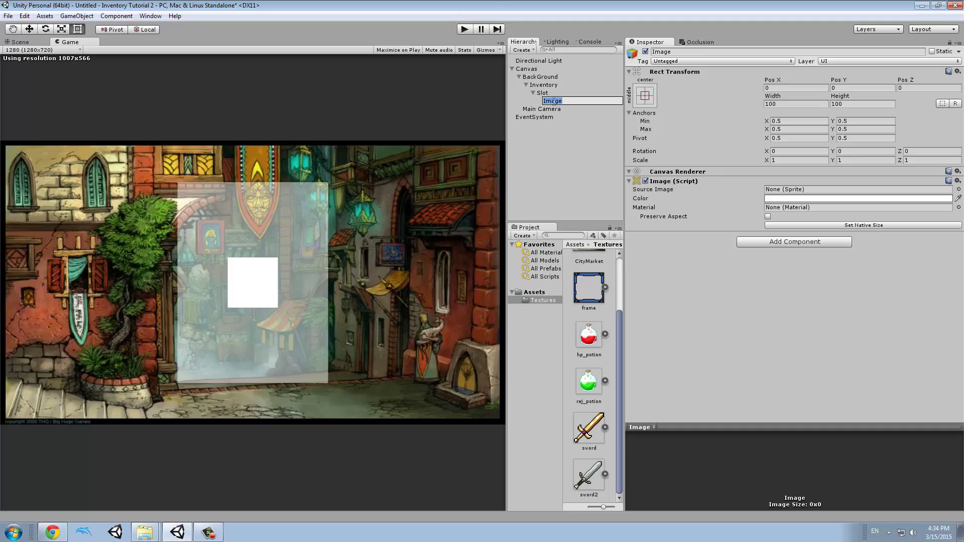
{"action": "type", "text": "Item"}
{"action": "key", "text": "Return"}
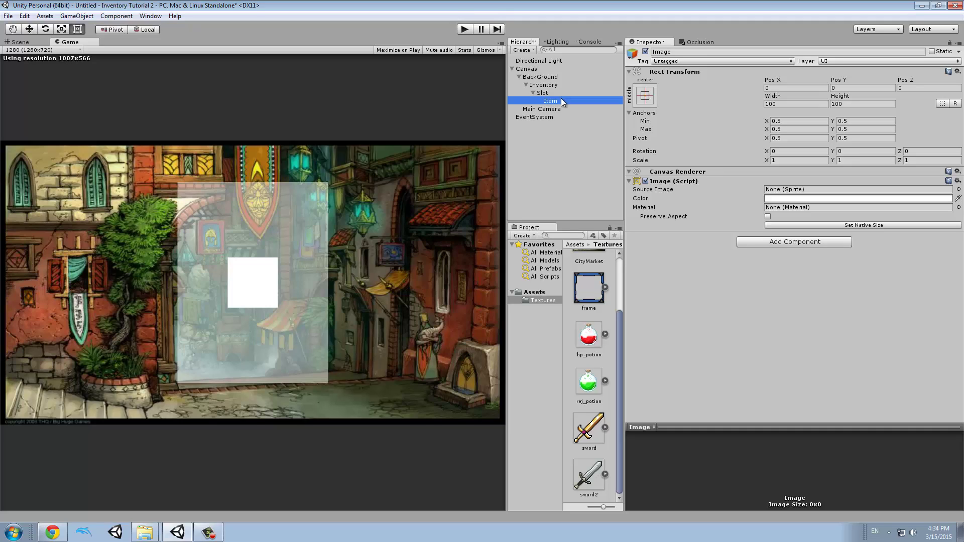
Set the Slot image's width and height to 50.
{"action": "left_click", "coordinate": [547, 94]}
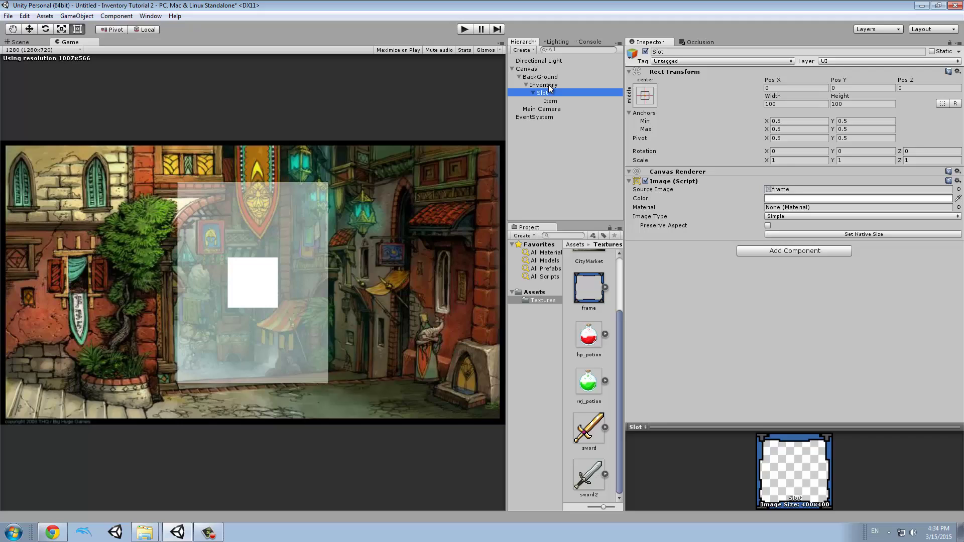
{"action": "left_click", "coordinate": [544, 85]}
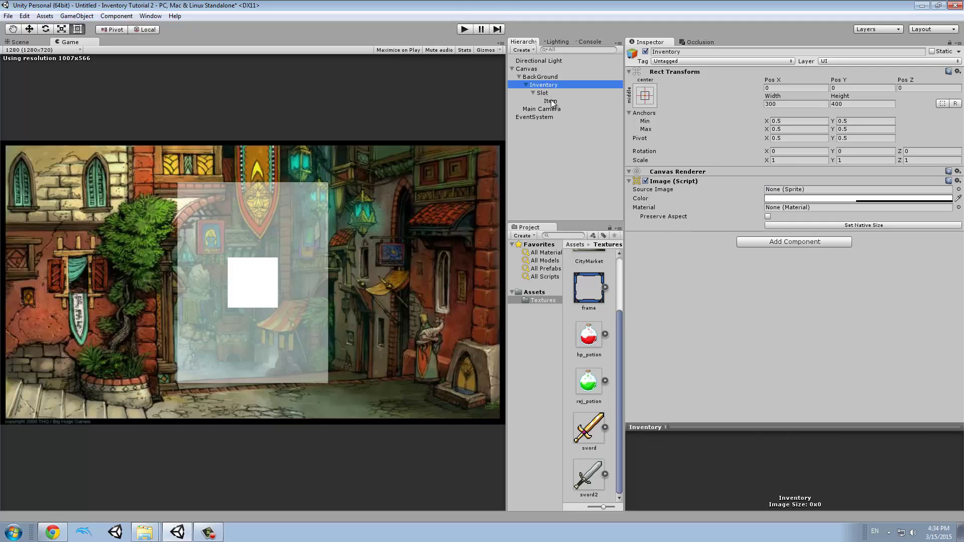
{"action": "left_click", "coordinate": [544, 93]}
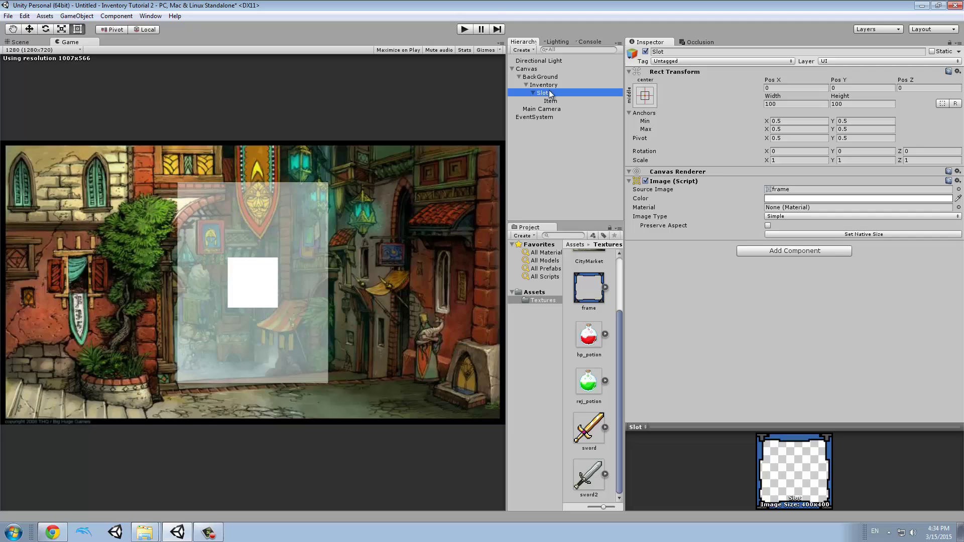
{"action": "left_click", "coordinate": [775, 104]}
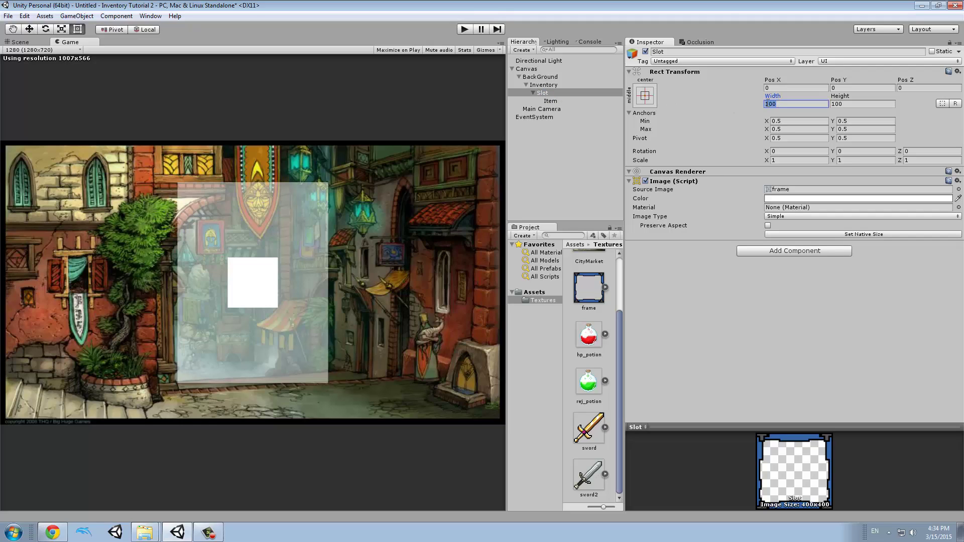
{"action": "type", "text": "550"}
{"action": "key", "text": "BackSpace"}
{"action": "key", "text": "BackSpace"}
{"action": "key", "text": "BackSpace"}
{"action": "type", "text": "50"}
{"action": "key", "text": "Tab"}
{"action": "type", "text": "5"}
Set the Item image's width and height to 30 and assign the sword sprite as its source image.
{"action": "left_click", "coordinate": [597, 100]}
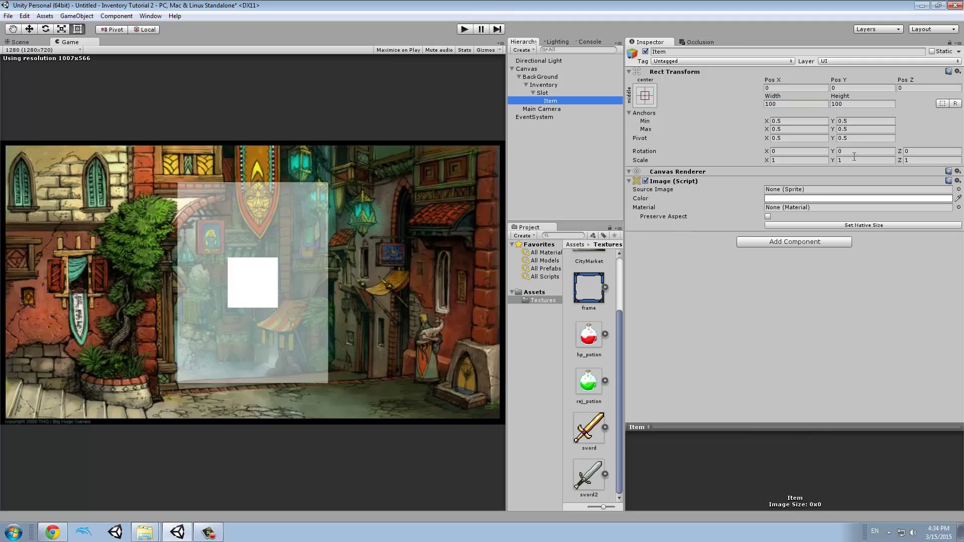
{"action": "left_click", "coordinate": [793, 104]}
{"action": "type", "text": "30"}
{"action": "key", "text": "Tab"}
{"action": "type", "text": "30"}
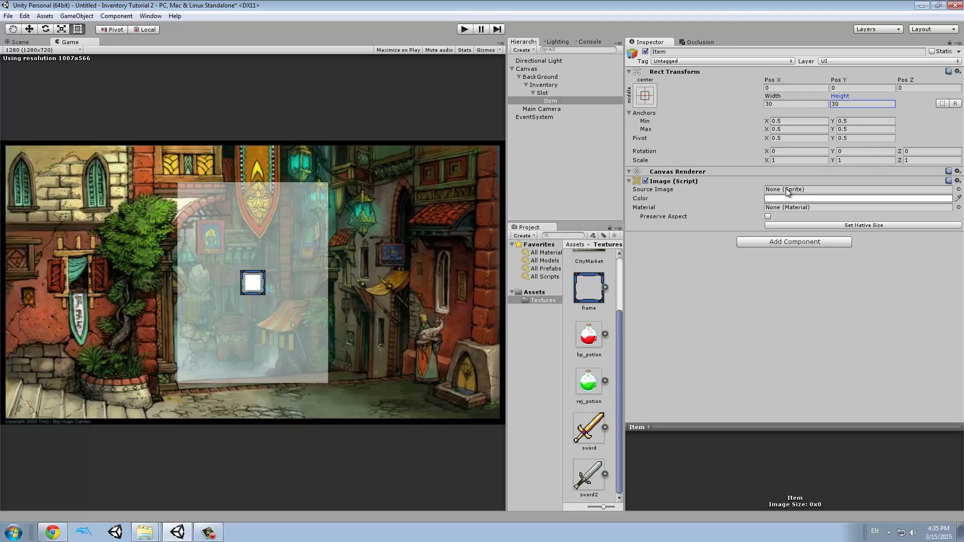
{"action": "left_click", "coordinate": [958, 190]}
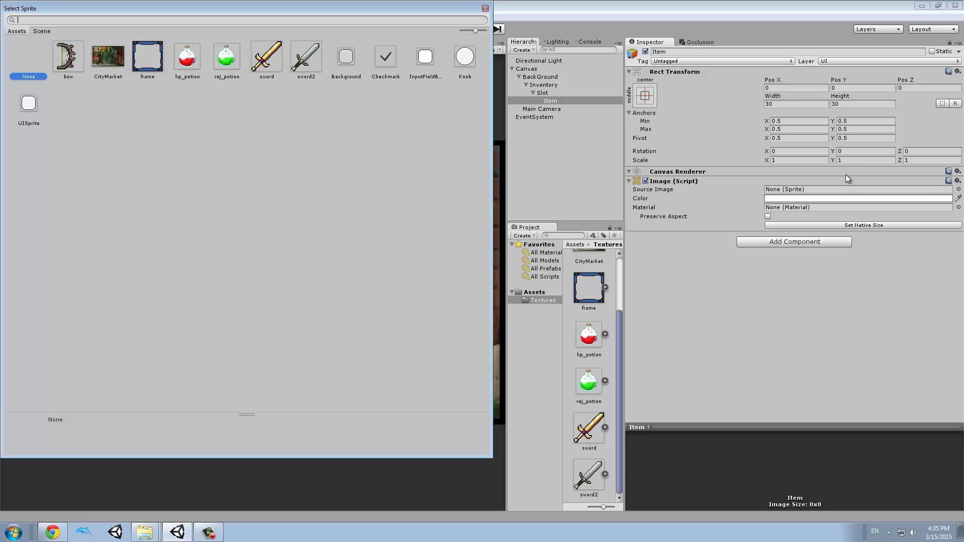
{"action": "double_click", "coordinate": [267, 56]}
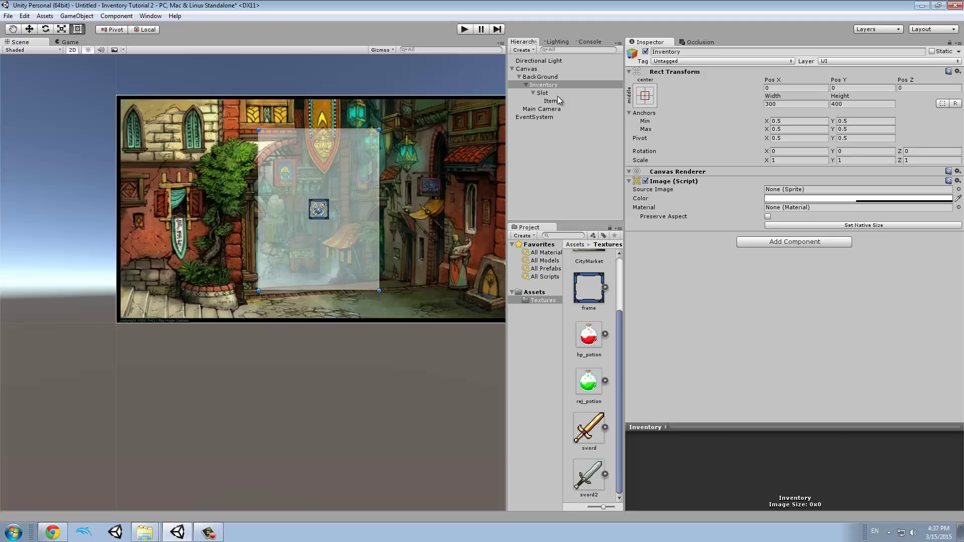
Anchor the Slot to the Inventory's top-left corner by setting both its minimum and maximum anchors to X 0, Y 1.
{"action": "left_click", "coordinate": [556, 95]}
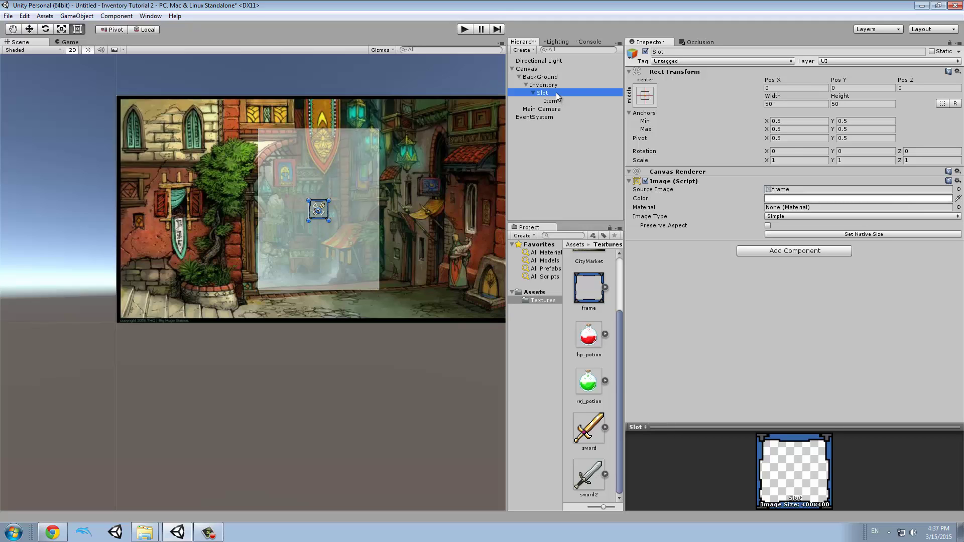
{"action": "left_click", "coordinate": [791, 121]}
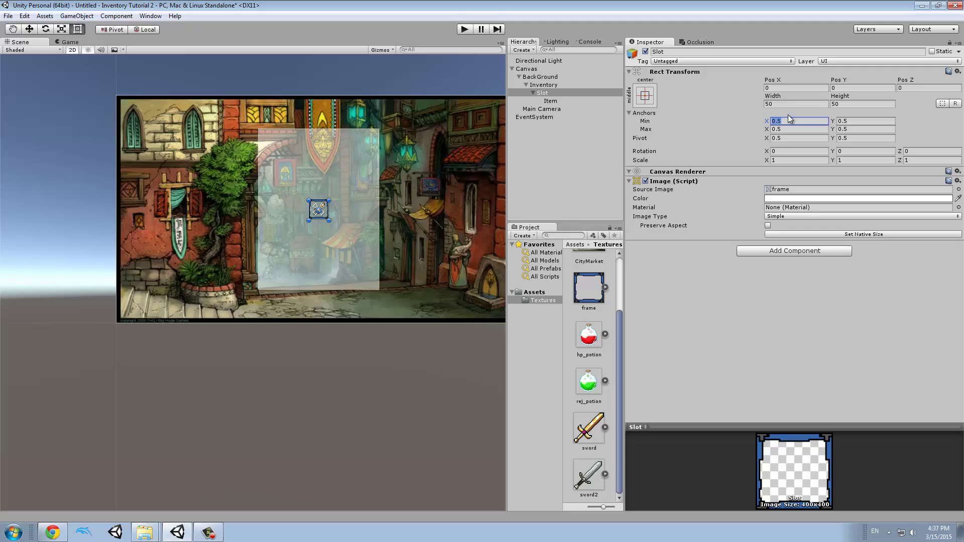
{"action": "type", "text": "0"}
{"action": "key", "text": "Tab"}
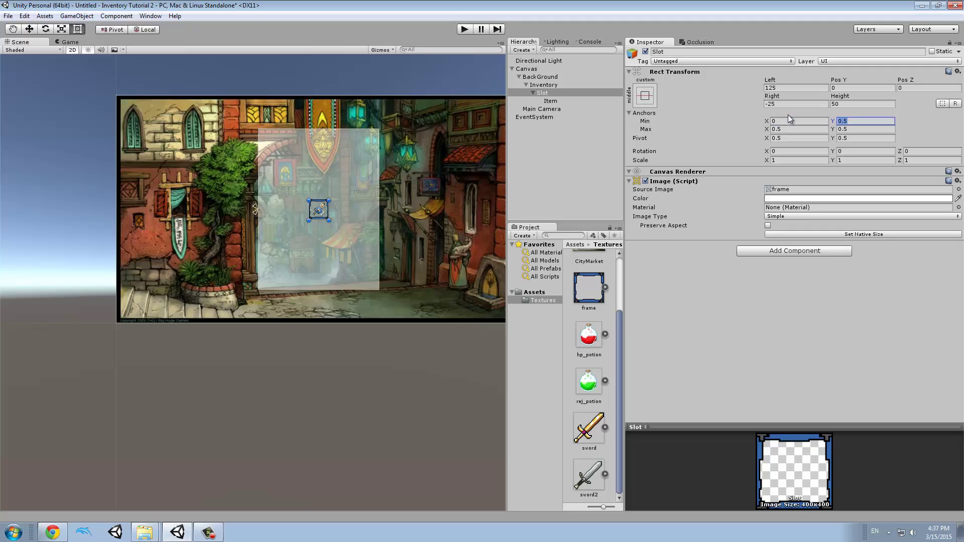
{"action": "type", "text": "0"}
{"action": "key", "text": "BackSpace"}
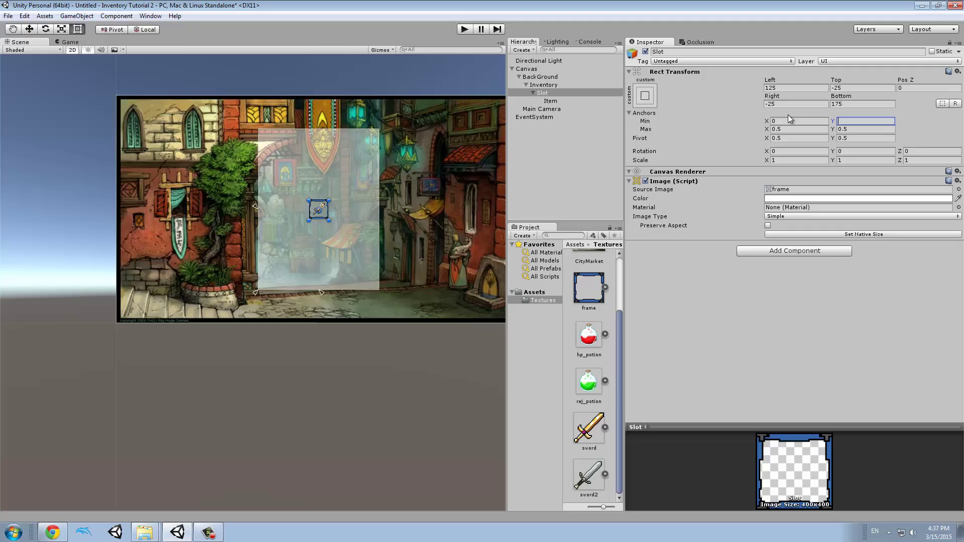
{"action": "type", "text": "1"}
{"action": "key", "text": "Tab"}
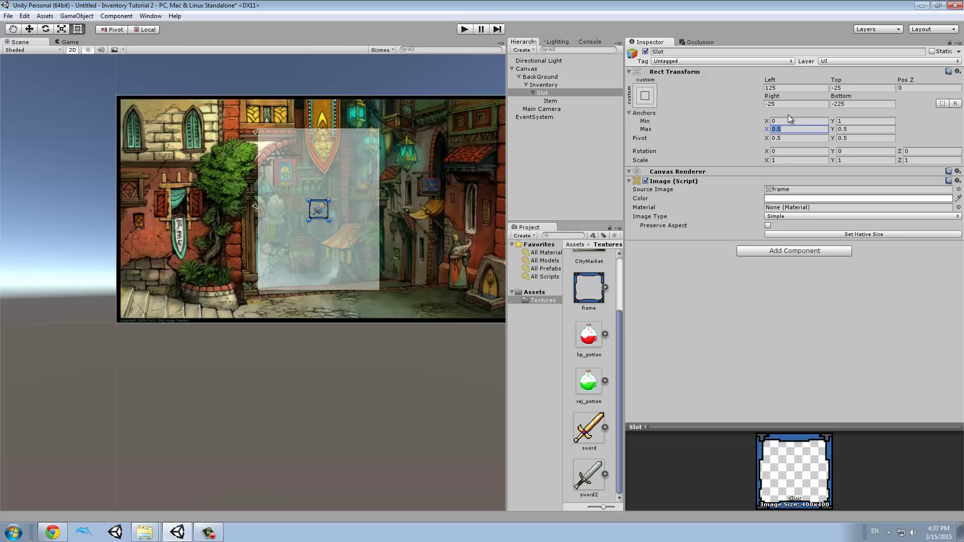
{"action": "type", "text": "0"}
{"action": "key", "text": "Tab"}
{"action": "type", "text": "1"}
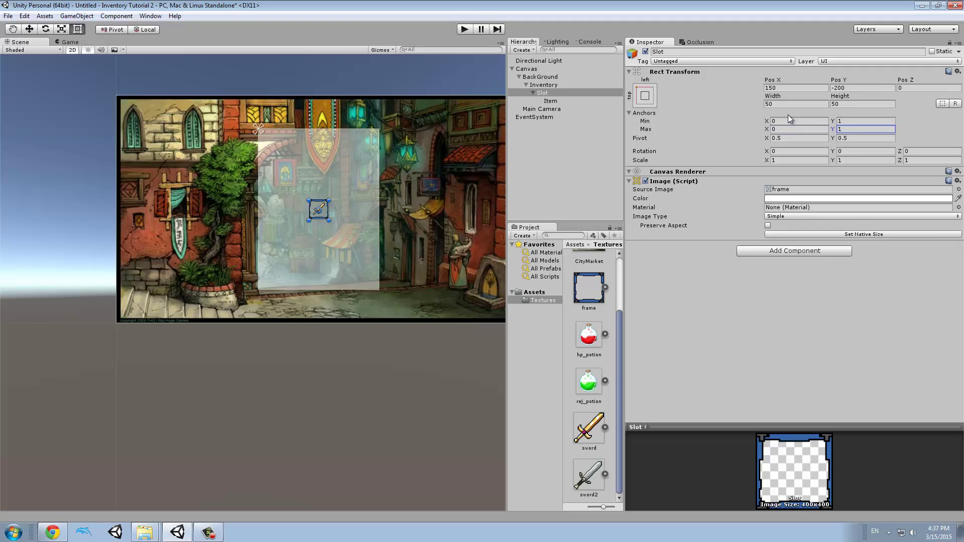
Set the Slot's position to X 0 and Y 0 so it sits on the Inventory's top-left anchor.
{"action": "left_click", "coordinate": [780, 88]}
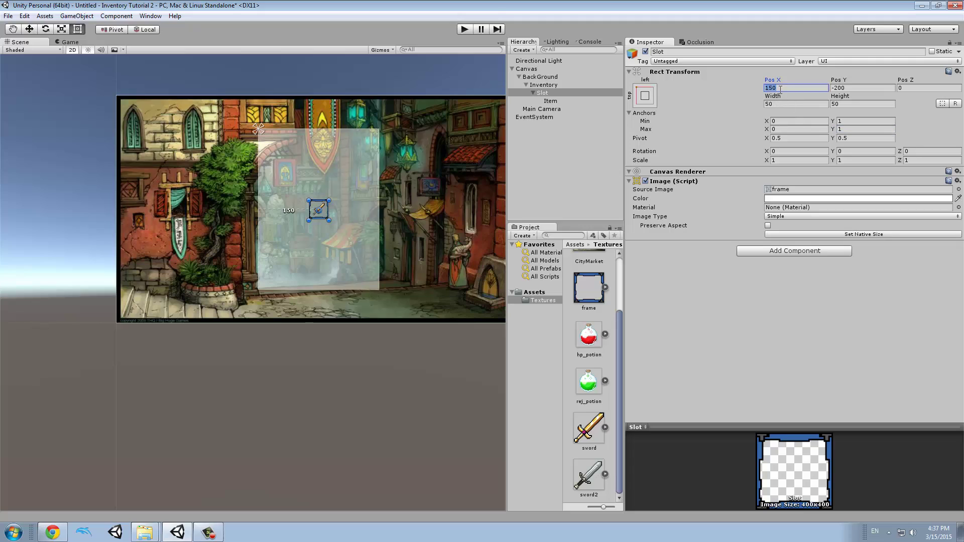
{"action": "type", "text": "0"}
{"action": "key", "text": "Tab"}
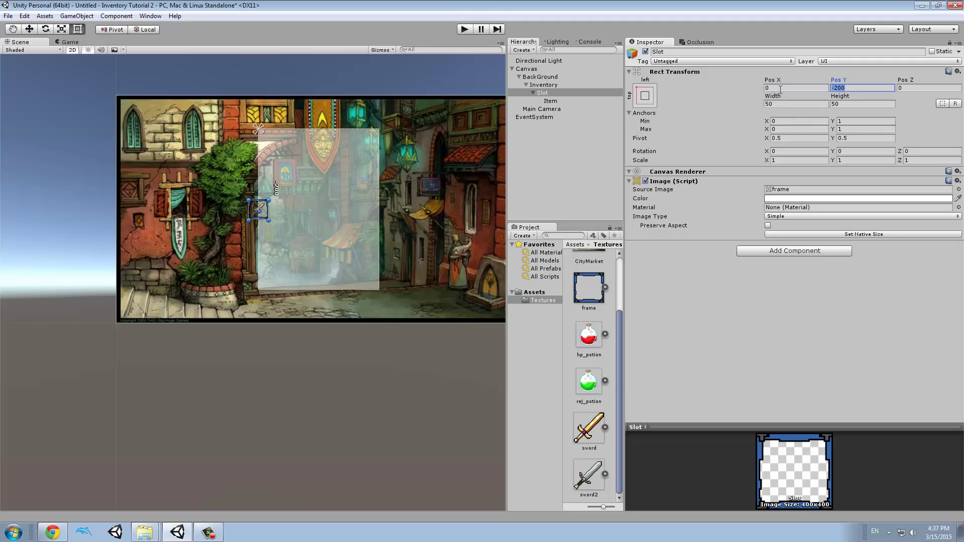
{"action": "type", "text": "0"}
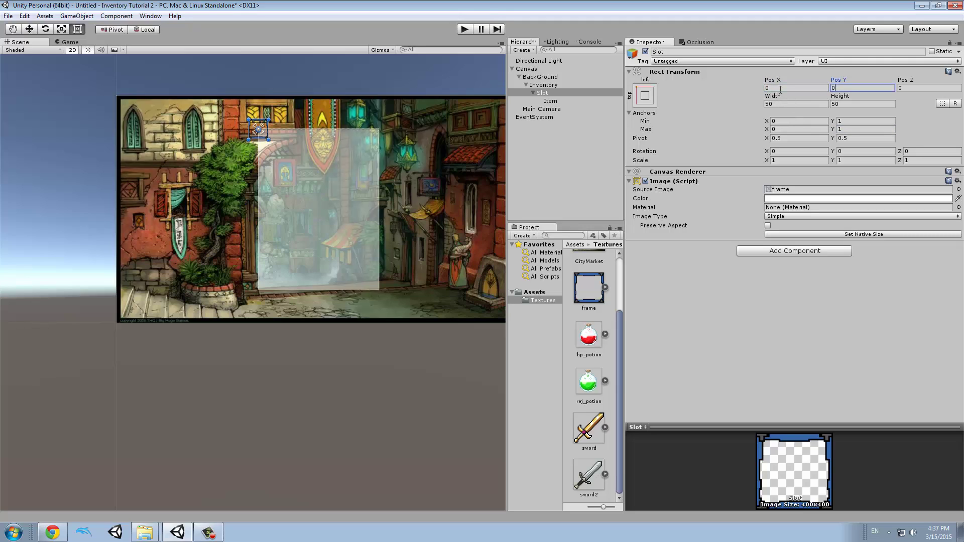
Move the Slot just inside the Inventory panel's top-left corner, to about X 39, Y -39.
{"action": "left_click", "coordinate": [270, 142]}
{"action": "left_click_drag", "start_coordinate": [270, 142], "coordinate": [281, 151]}
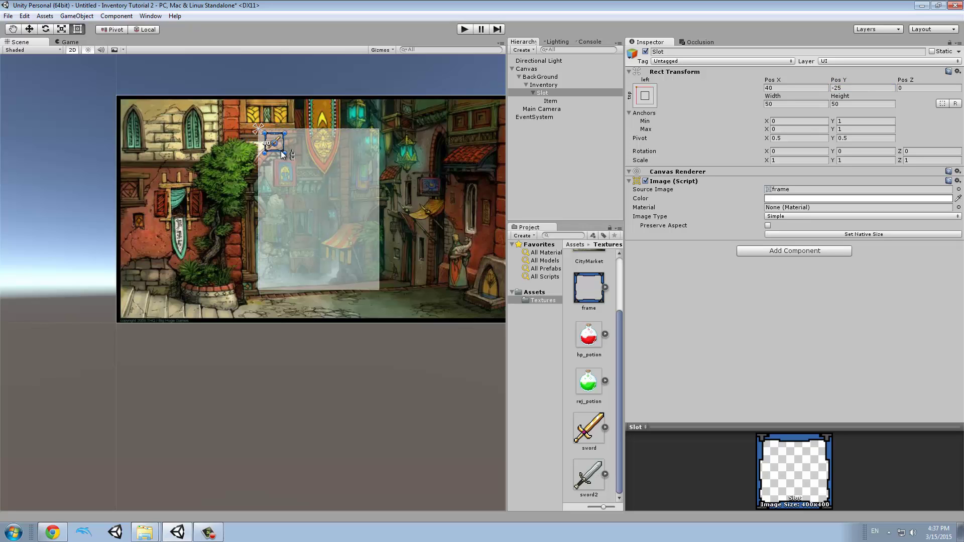
{"action": "scroll", "coordinate": [342, 163], "scroll_direction": "up", "scroll_amount": 5}
{"action": "middle_click_drag", "start_coordinate": [342, 190], "coordinate": [270, 236]}
{"action": "scroll", "coordinate": [290, 255], "scroll_direction": "up", "scroll_amount": 3}
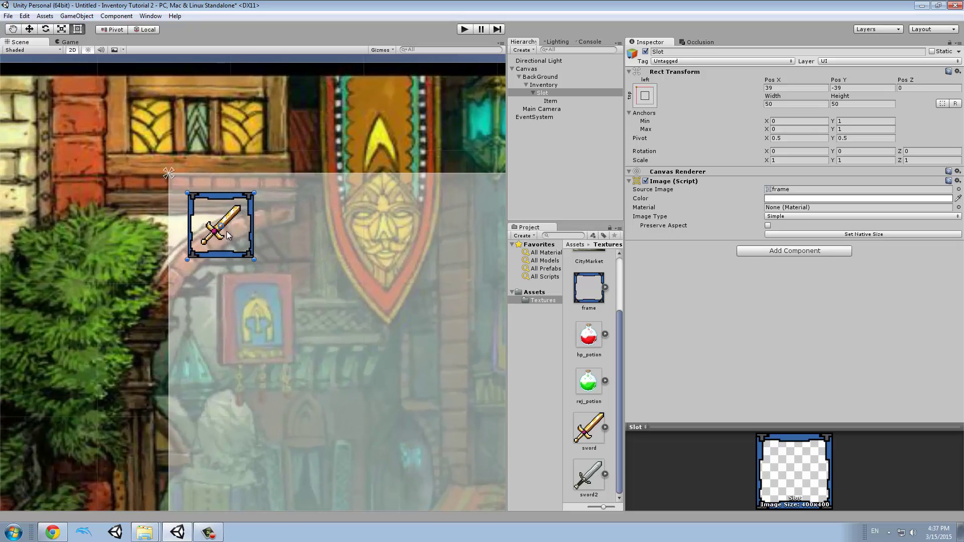
Create a new script named InventoryController and add it to the Inventory object.
{"action": "left_click", "coordinate": [558, 103]}
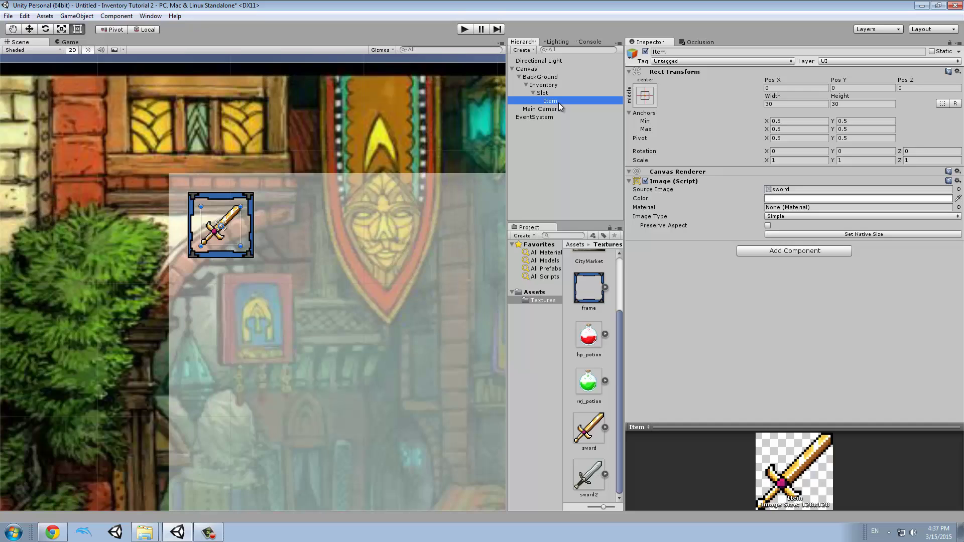
{"action": "left_click", "coordinate": [560, 92]}
{"action": "left_click", "coordinate": [563, 85]}
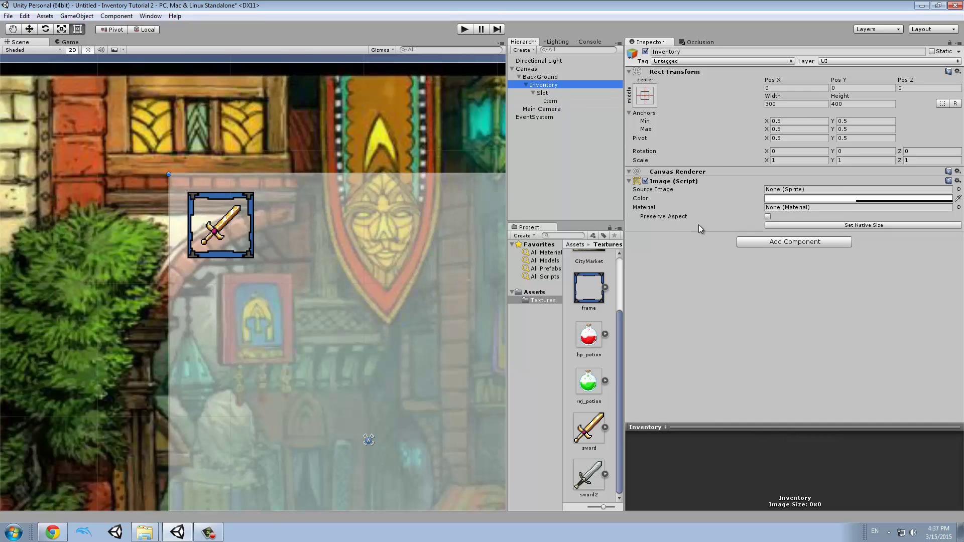
{"action": "left_click", "coordinate": [761, 243]}
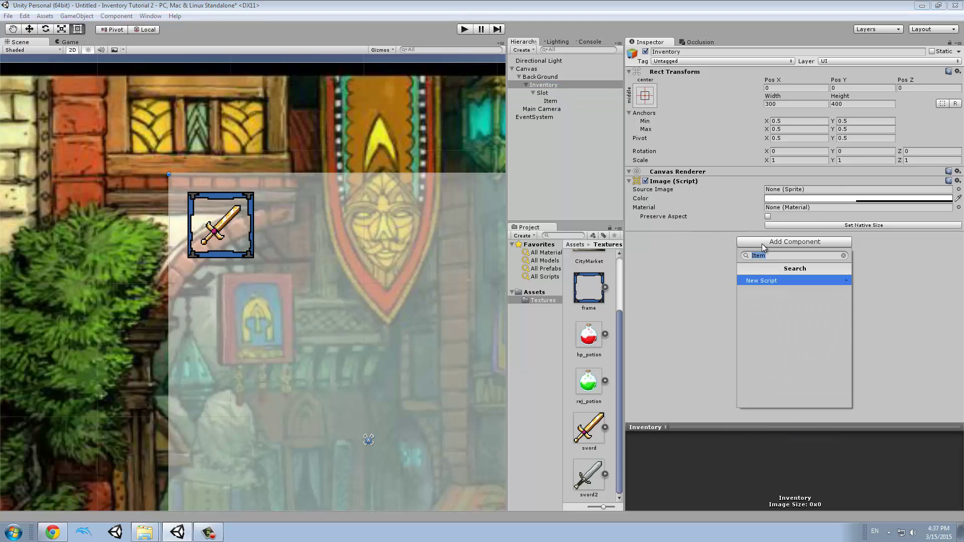
{"action": "type", "text": "InventoryController"}
{"action": "key", "text": "Return"}
{"action": "key", "text": "Return"}
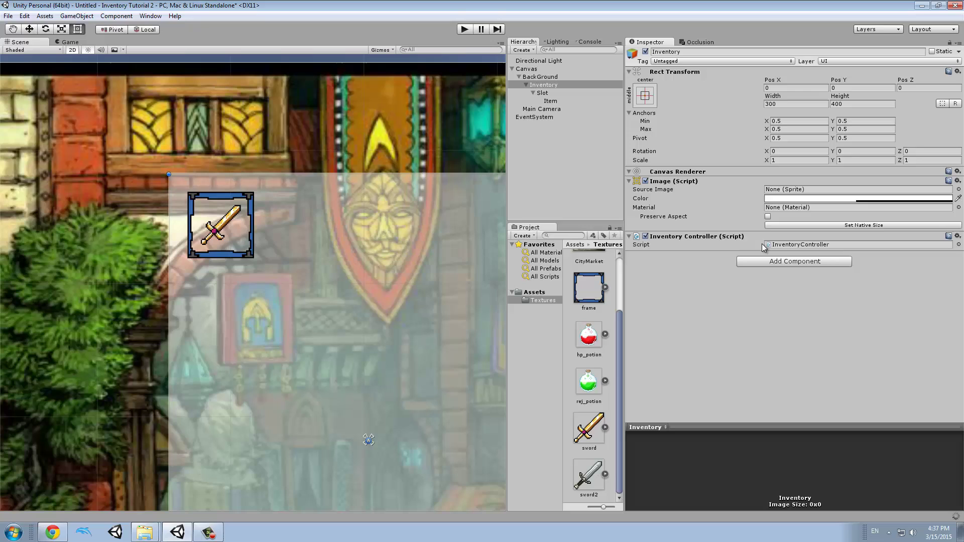
Create a new C# script named SlotController and add it to the Slot object.
{"action": "left_click", "coordinate": [543, 92]}
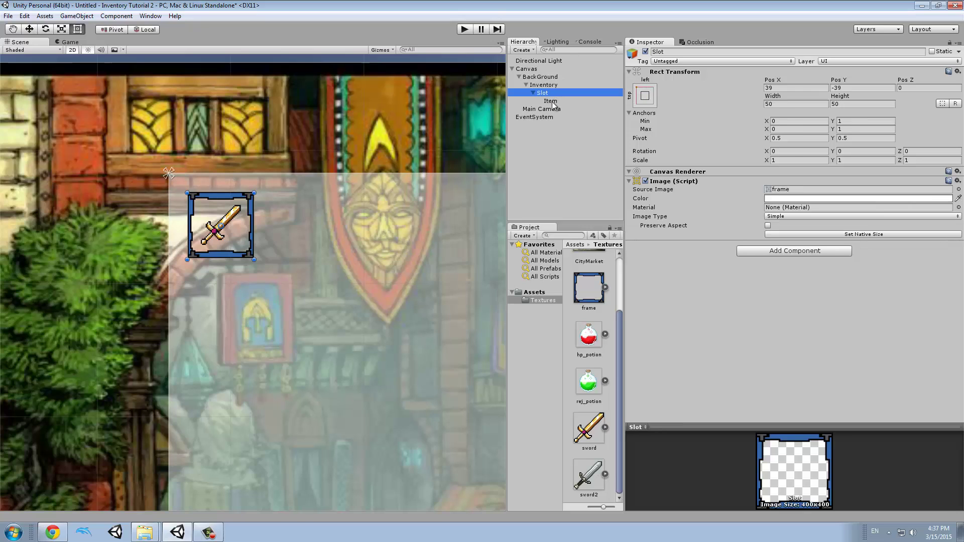
{"action": "left_click", "coordinate": [752, 250]}
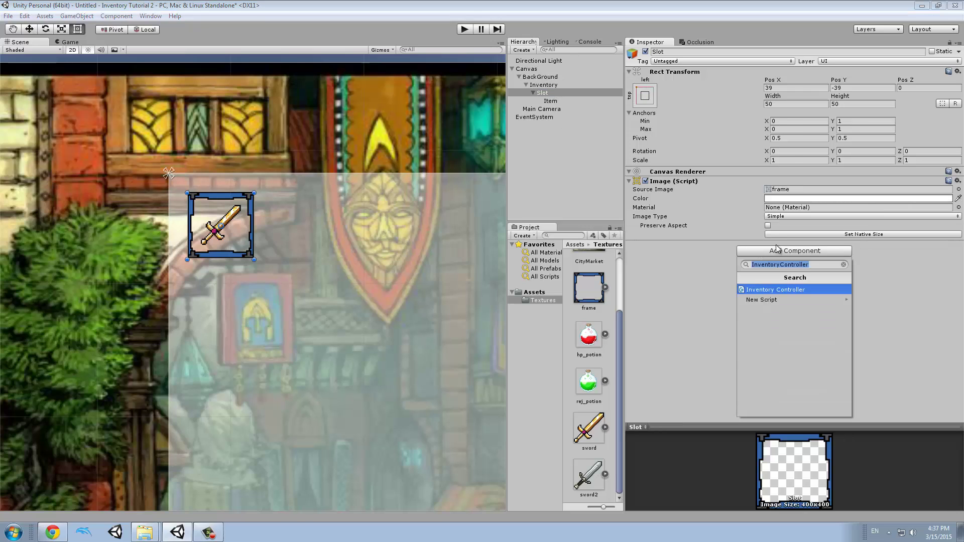
{"action": "type", "text": "Slot"}
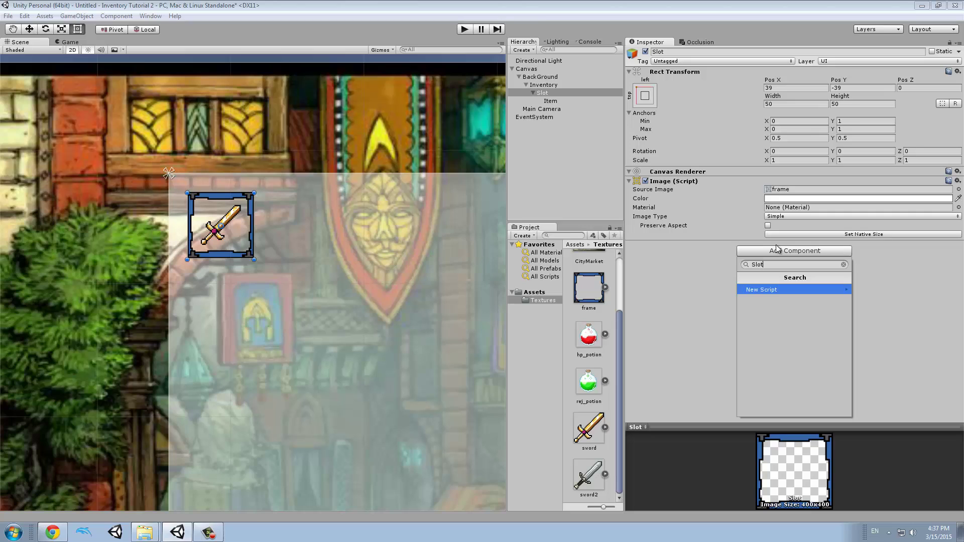
{"action": "type", "text": "Controller"}
{"action": "key", "text": "Return"}
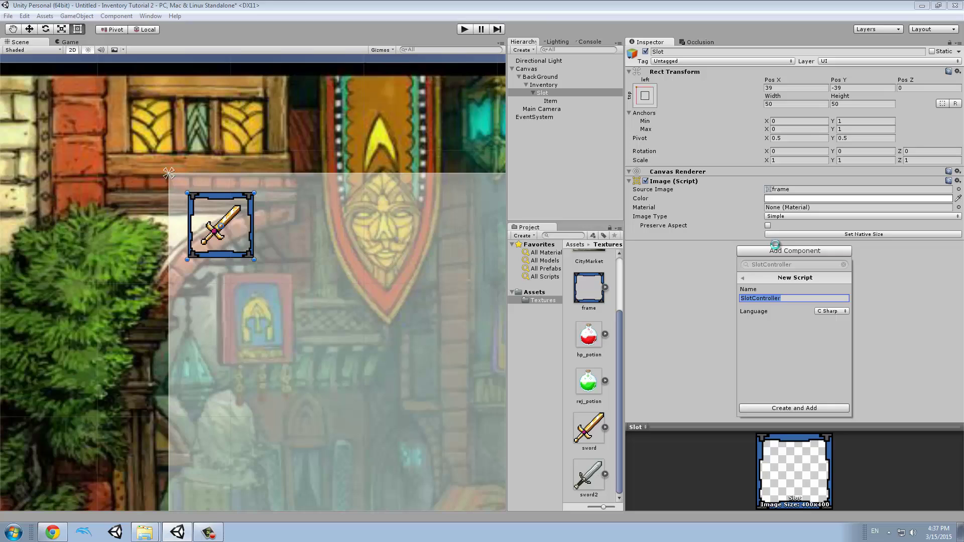
{"action": "key", "text": "Return"}
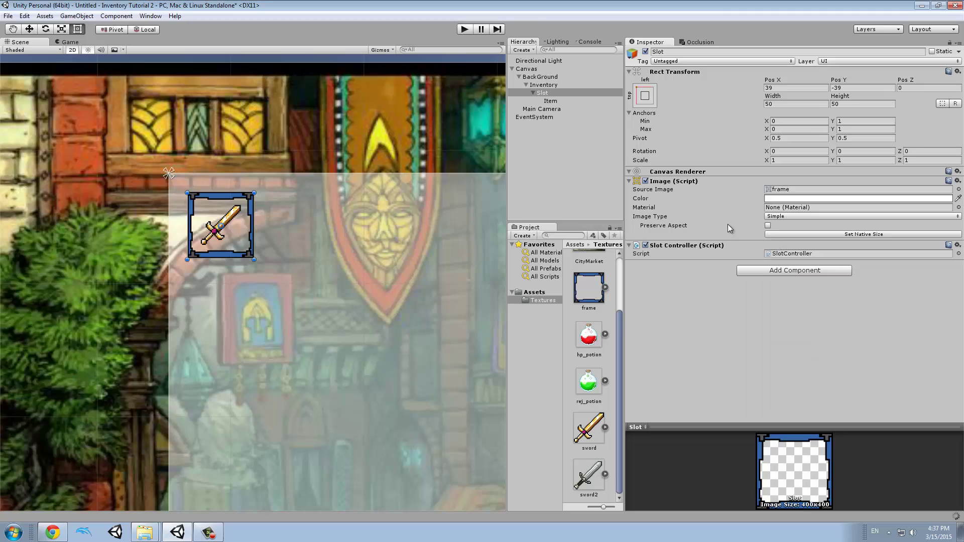
Create a new C# script named Item and add it to the Item object.
{"action": "left_click", "coordinate": [555, 101]}
{"action": "left_click", "coordinate": [763, 251]}
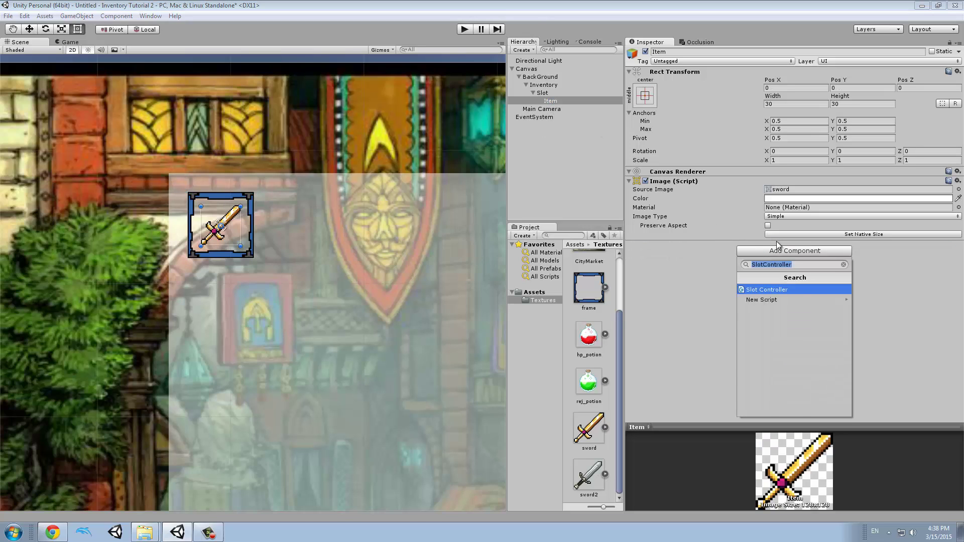
{"action": "type", "text": "Item"}
{"action": "key", "text": "Return"}
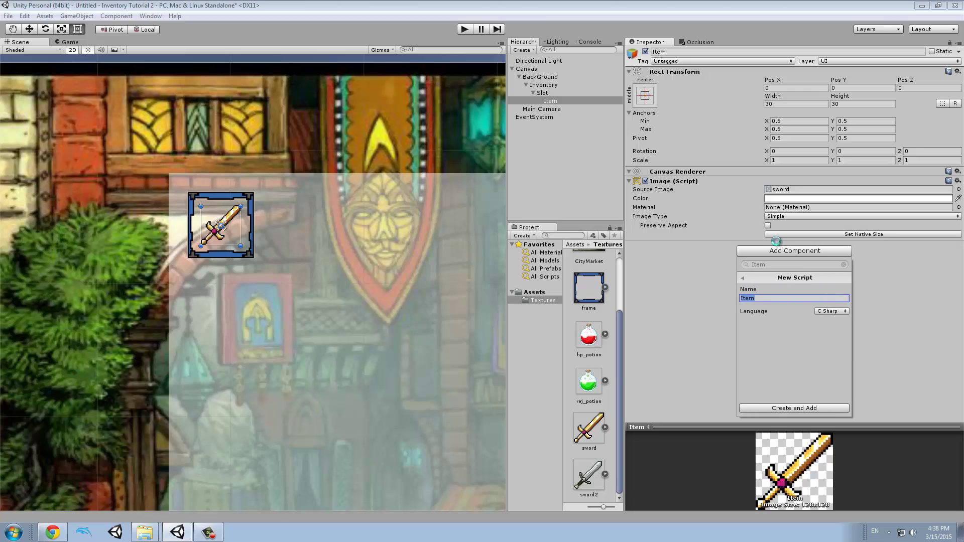
{"action": "key", "text": "Return"}
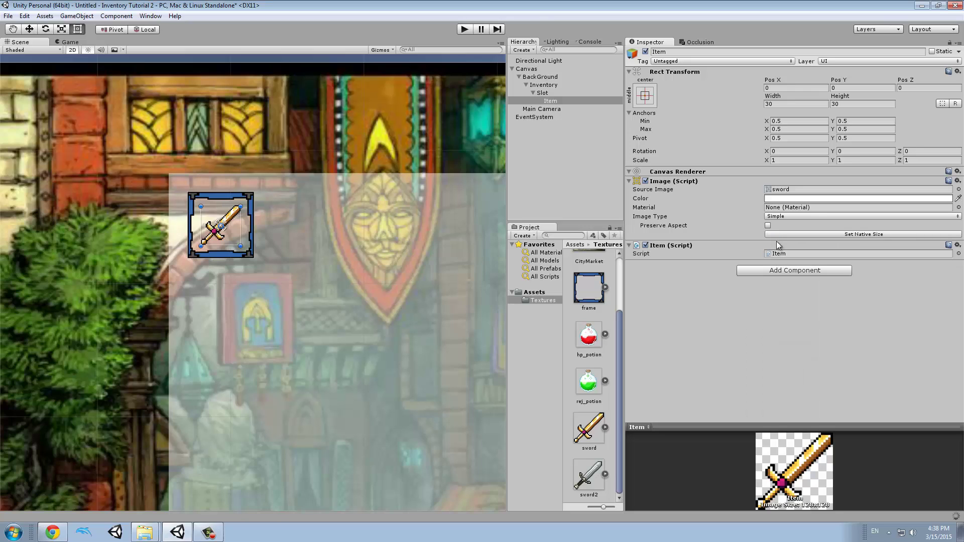
Add a Box Collider component to the Slot object.
{"action": "left_click", "coordinate": [542, 93]}
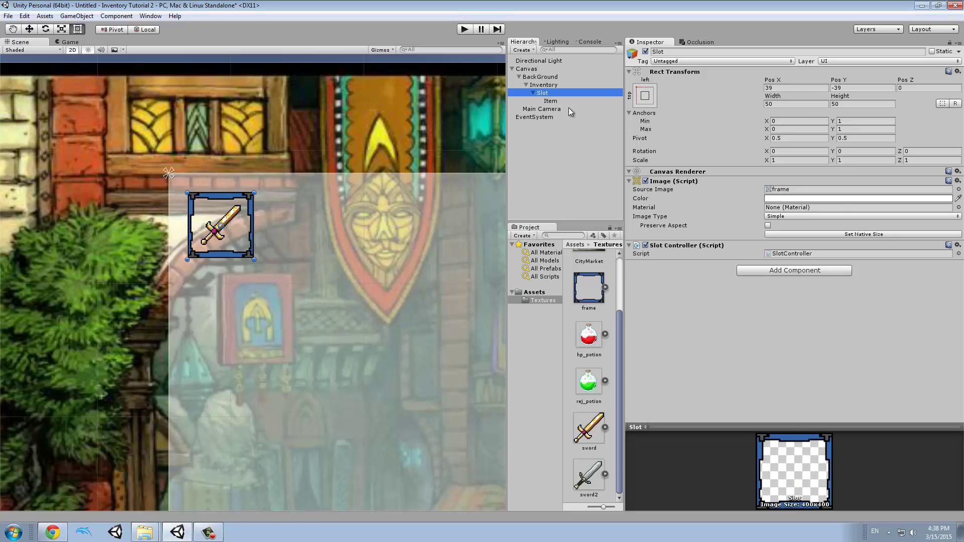
{"action": "left_click", "coordinate": [757, 270]}
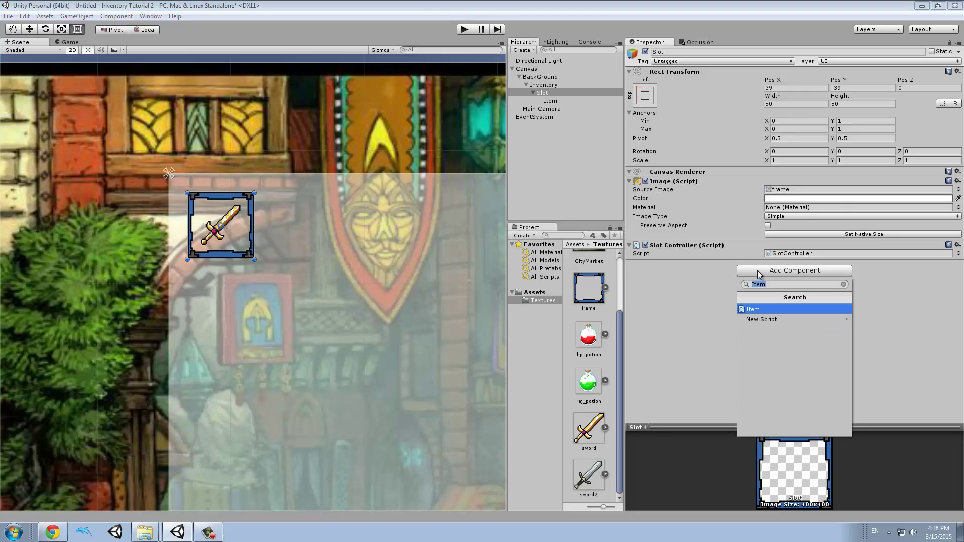
{"action": "type", "text": "box"}
{"action": "key", "text": "Return"}
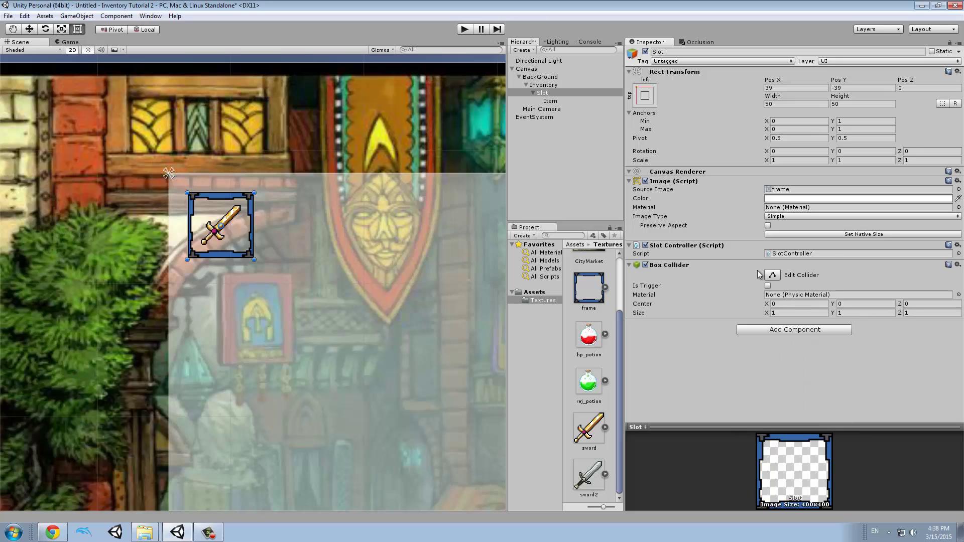
Add a Box Collider component to the Item object.
{"action": "left_click", "coordinate": [550, 101]}
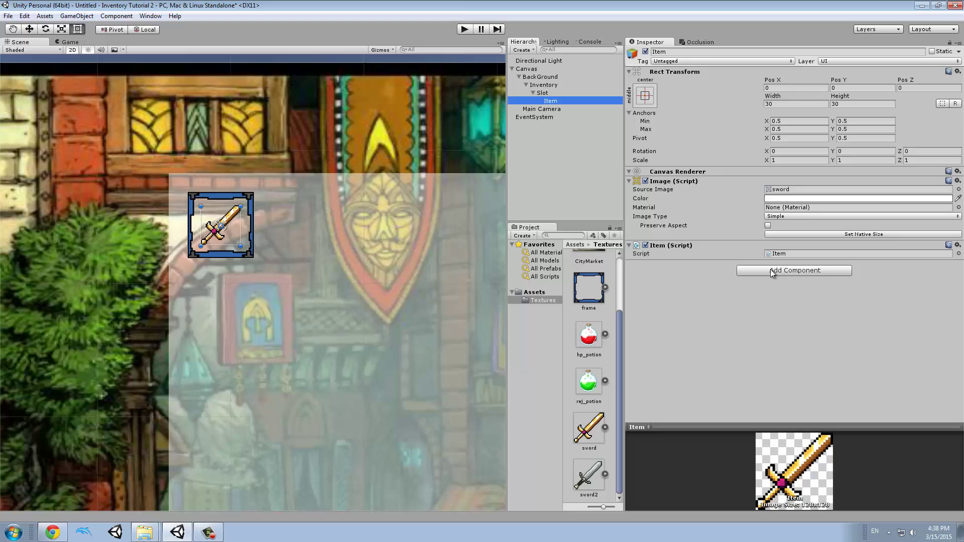
{"action": "left_click", "coordinate": [772, 270]}
{"action": "key", "text": "Return"}
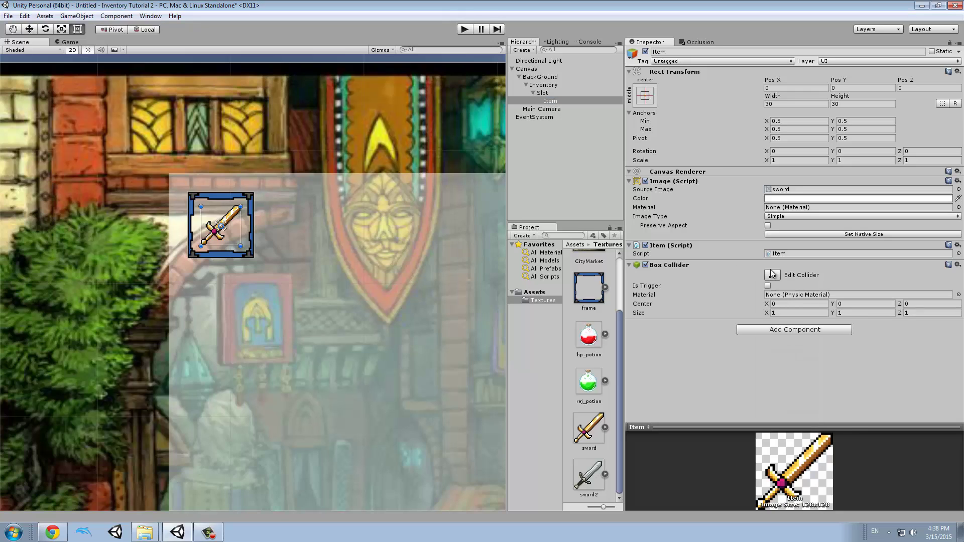
Set the Item's Box Collider size to X 30, Y 30, Z 10.
{"action": "left_click", "coordinate": [780, 313]}
{"action": "type", "text": "30"}
{"action": "key", "text": "Tab"}
{"action": "type", "text": "30"}
{"action": "key", "text": "Tab"}
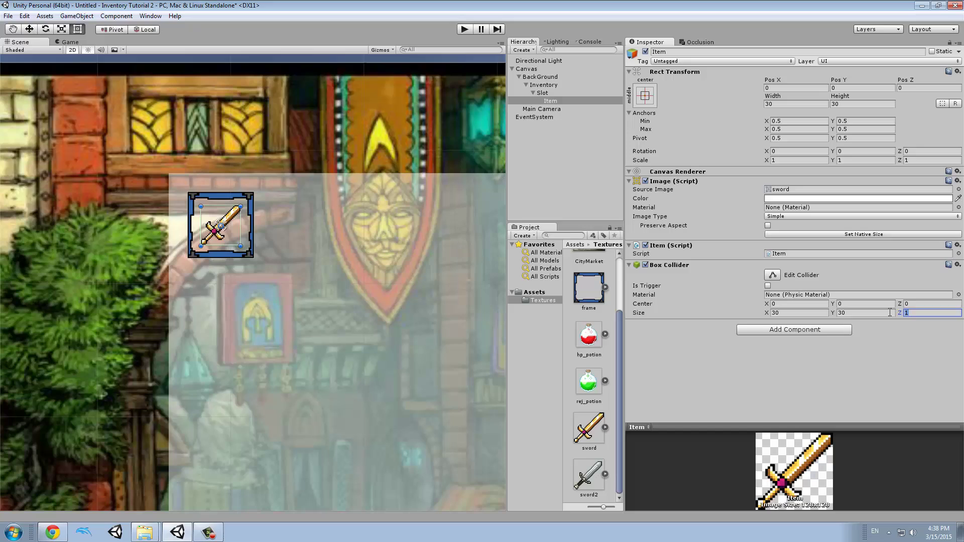
{"action": "type", "text": "1"}
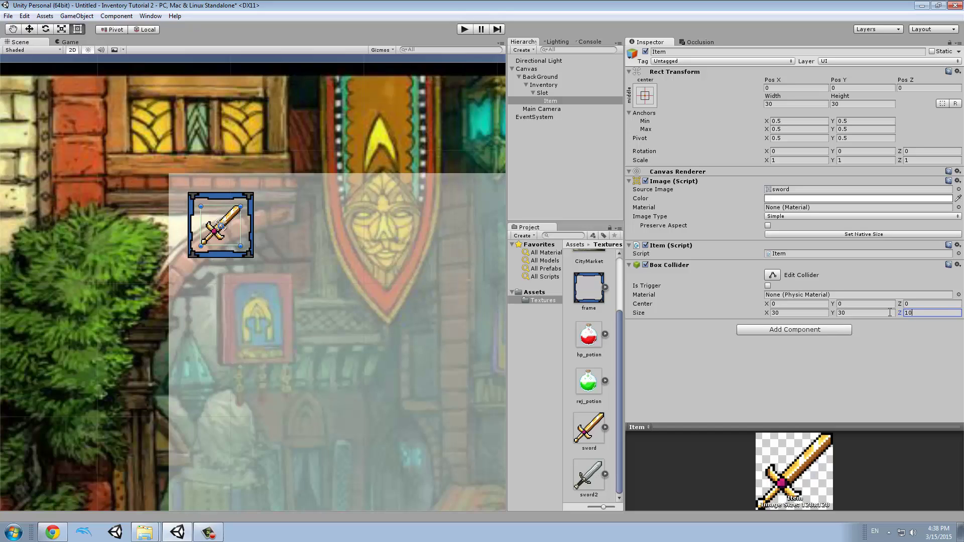
{"action": "type", "text": "0"}
Set the Slot's Box Collider size to 50 in both X and Y.
{"action": "left_click", "coordinate": [548, 93]}
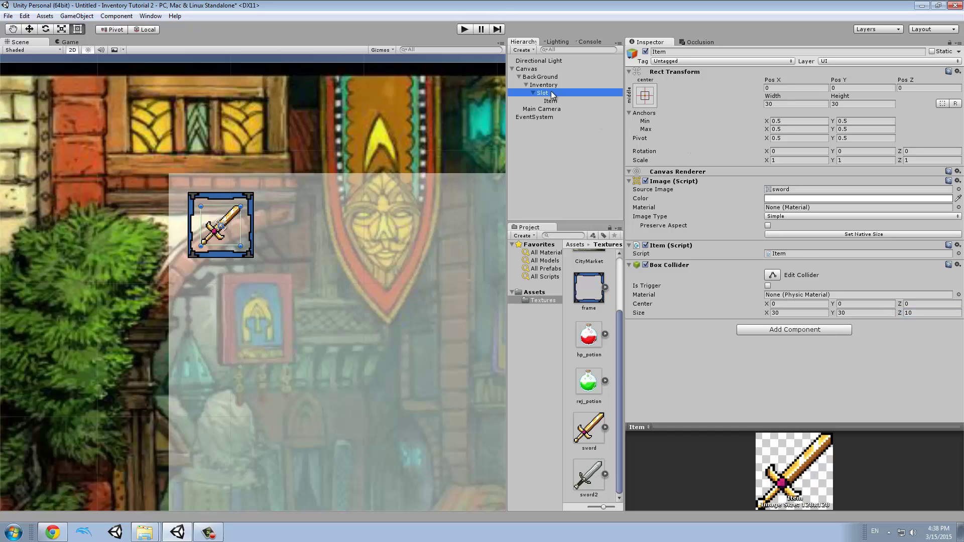
{"action": "left_click", "coordinate": [799, 312]}
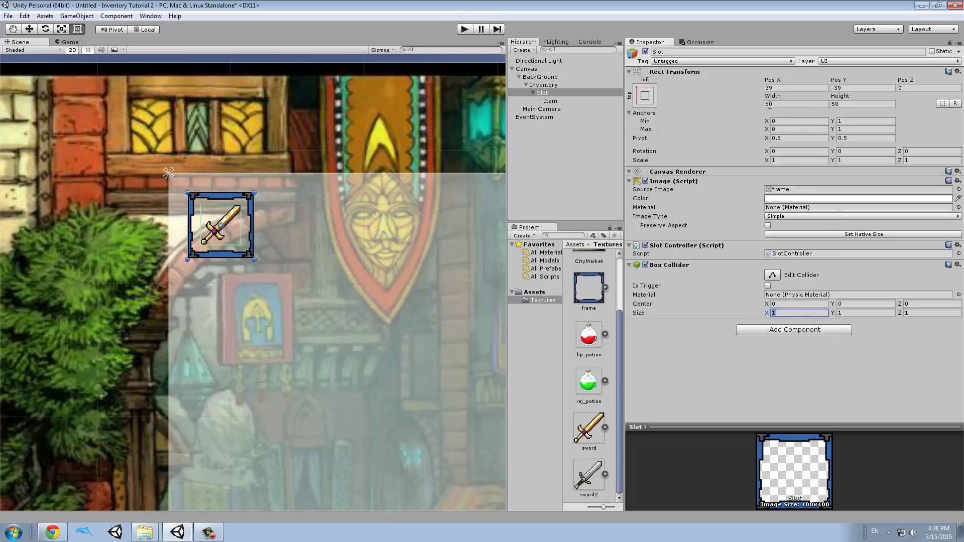
{"action": "type", "text": "50"}
{"action": "key", "text": "Tab"}
{"action": "type", "text": "50"}
{"action": "key", "text": "Tab"}
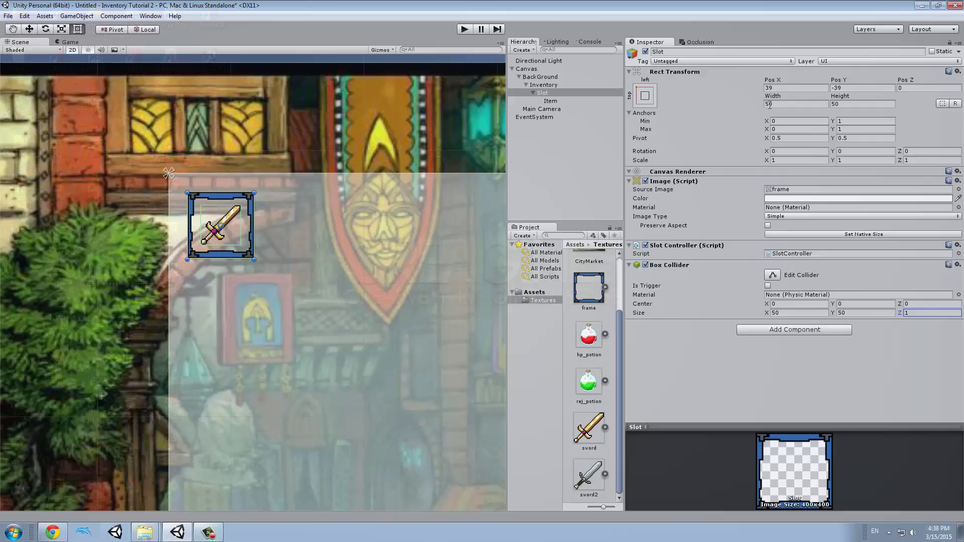